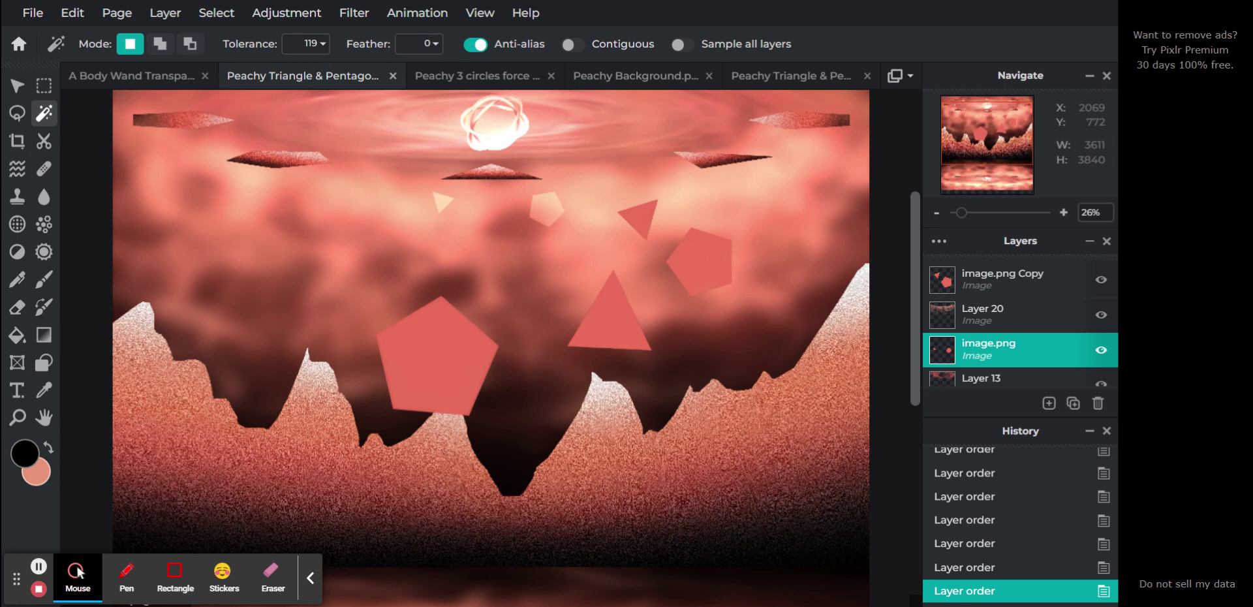
Step: Select the small pentagon and triangle with the Wand and shade them black using a soft 640 brush at 100% opacity
left_click(548, 214)
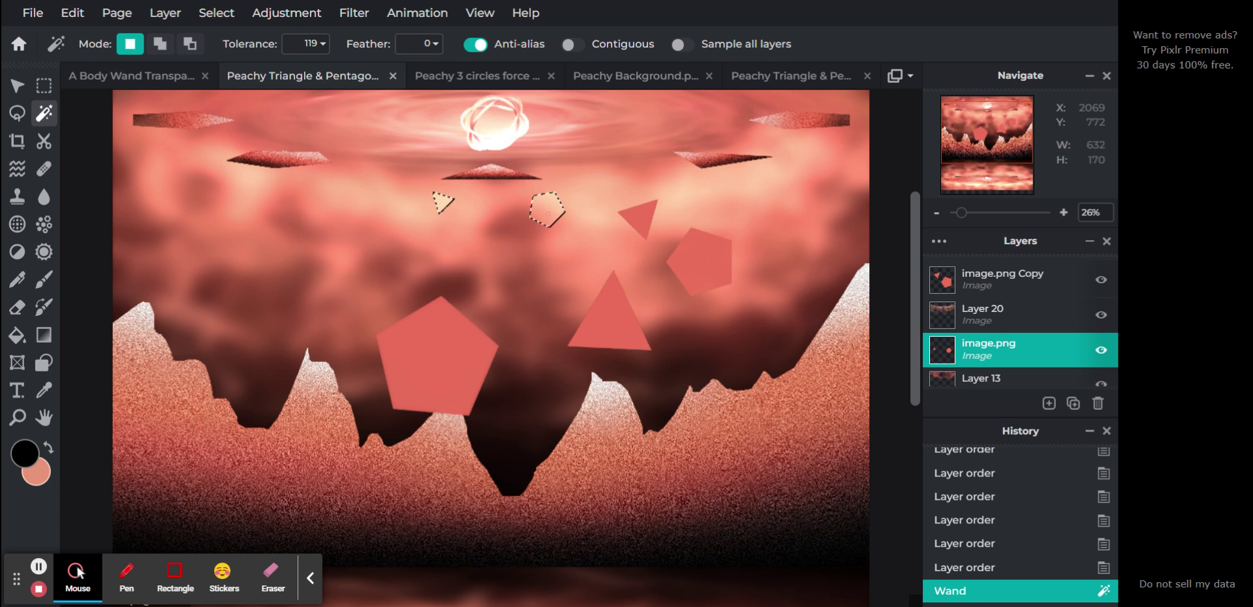
left_click(45, 283)
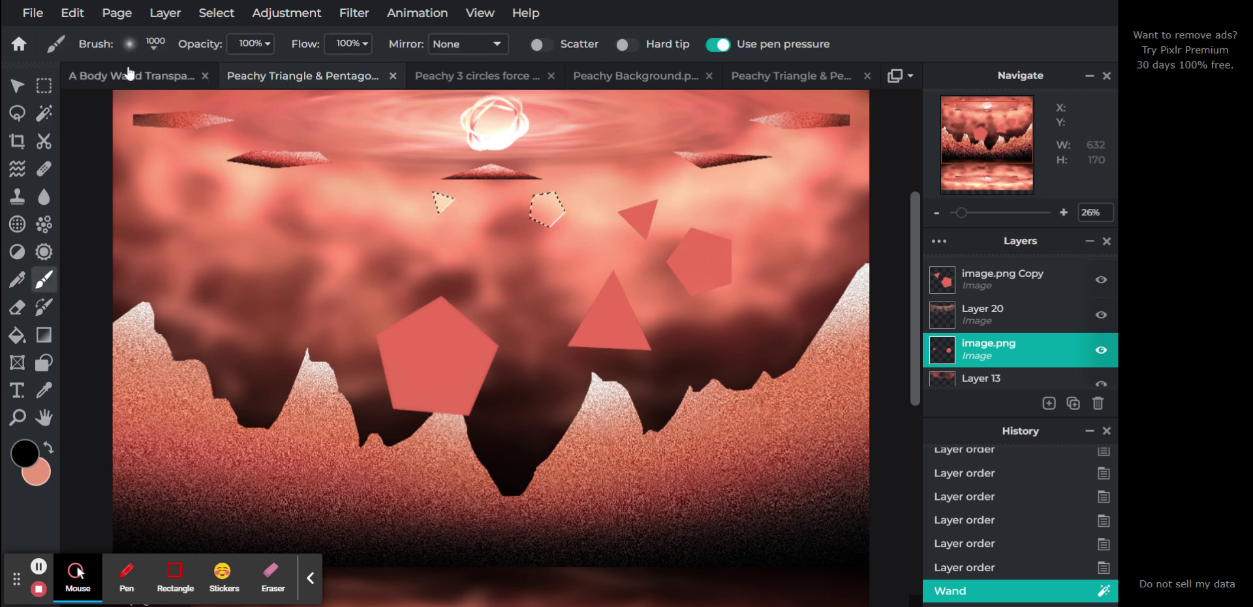
left_click(154, 45)
left_click_drag(216, 104, 222, 103)
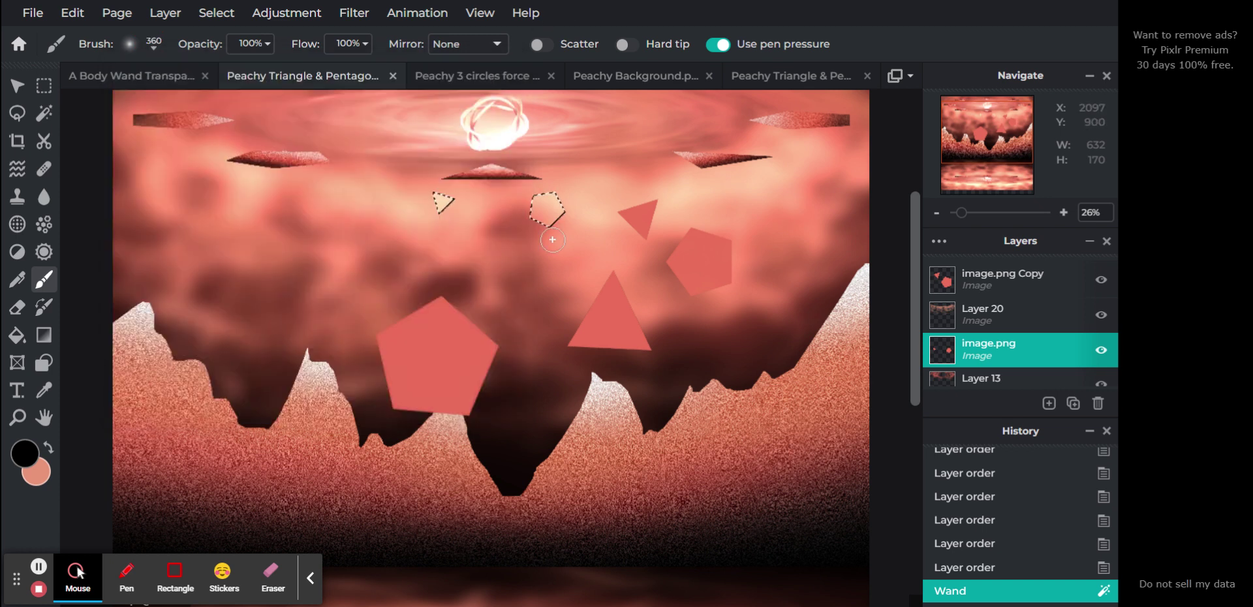
left_click(153, 43)
left_click_drag(966, 213, 974, 214)
left_click_drag(995, 141, 995, 128)
mouse_move(607, 457)
left_mouse_down()
mouse_move(678, 450)
mouse_move(605, 416)
mouse_move(778, 405)
mouse_move(561, 421)
mouse_move(722, 433)
mouse_move(530, 392)
mouse_move(719, 396)
mouse_move(474, 395)
mouse_move(736, 402)
mouse_move(477, 392)
mouse_move(757, 375)
left_mouse_up()
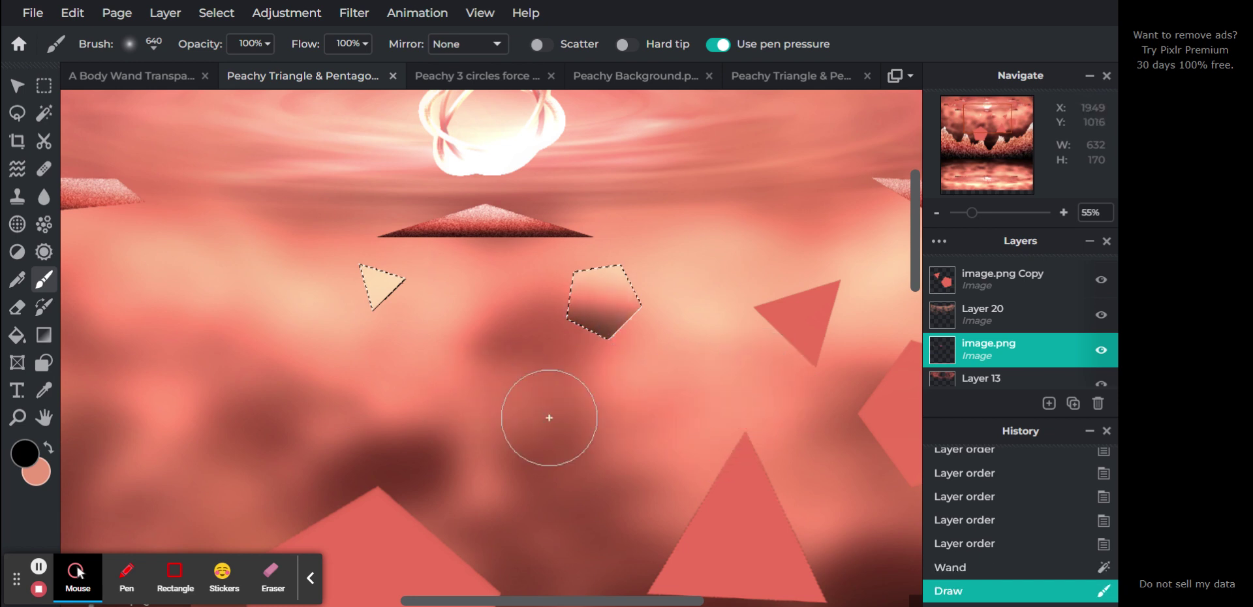
mouse_move(296, 434)
left_mouse_down()
mouse_move(255, 412)
mouse_move(315, 405)
mouse_move(237, 391)
mouse_move(419, 382)
mouse_move(266, 373)
mouse_move(409, 371)
mouse_move(256, 356)
mouse_move(414, 369)
mouse_move(373, 375)
mouse_move(419, 366)
mouse_move(321, 348)
mouse_move(409, 347)
mouse_move(334, 360)
mouse_move(432, 367)
left_mouse_up()
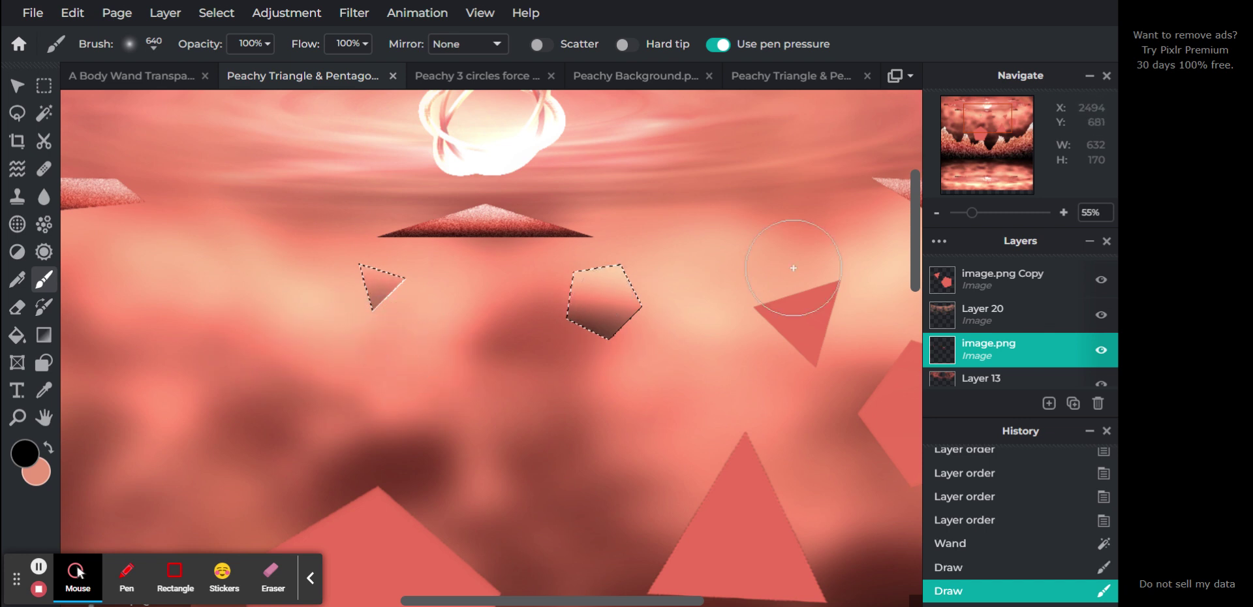
Step: Set the brush opacity to 45% and deepen the black shading on the small pentagon and triangle
left_click_drag(969, 218, 966, 218)
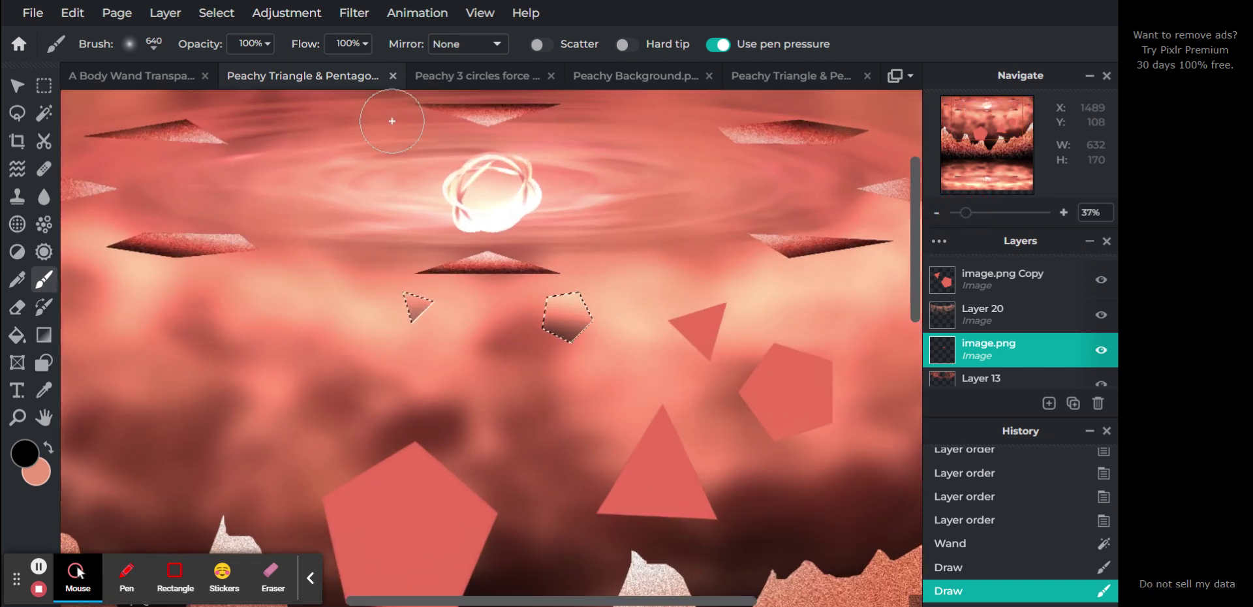
left_click(239, 43)
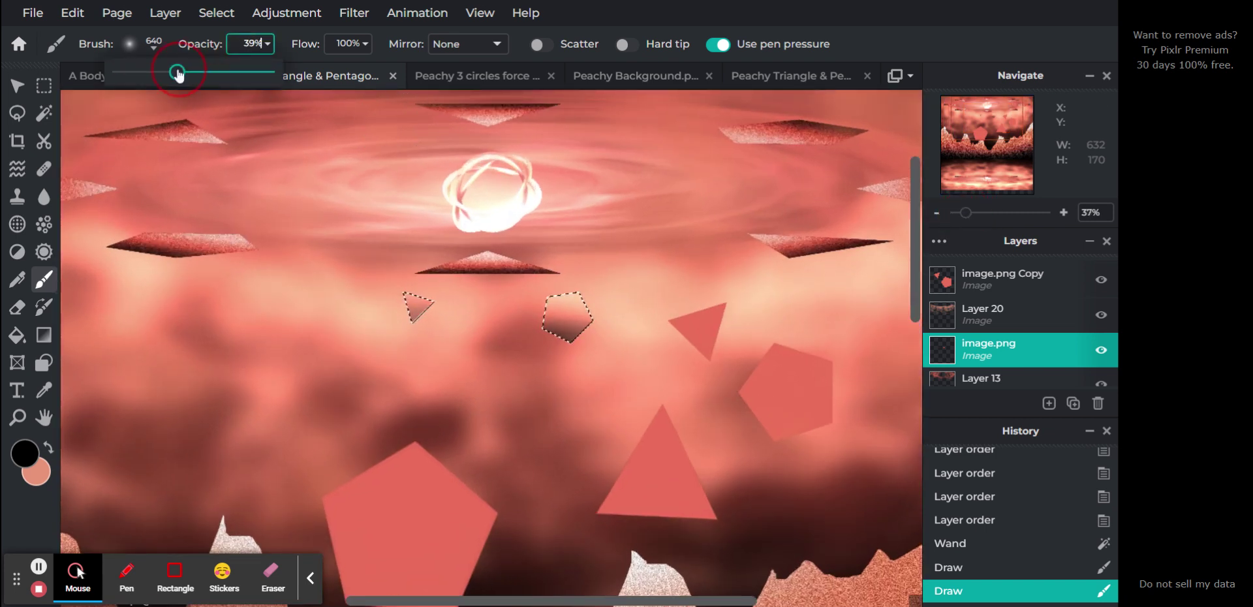
left_click_drag(185, 74, 189, 75)
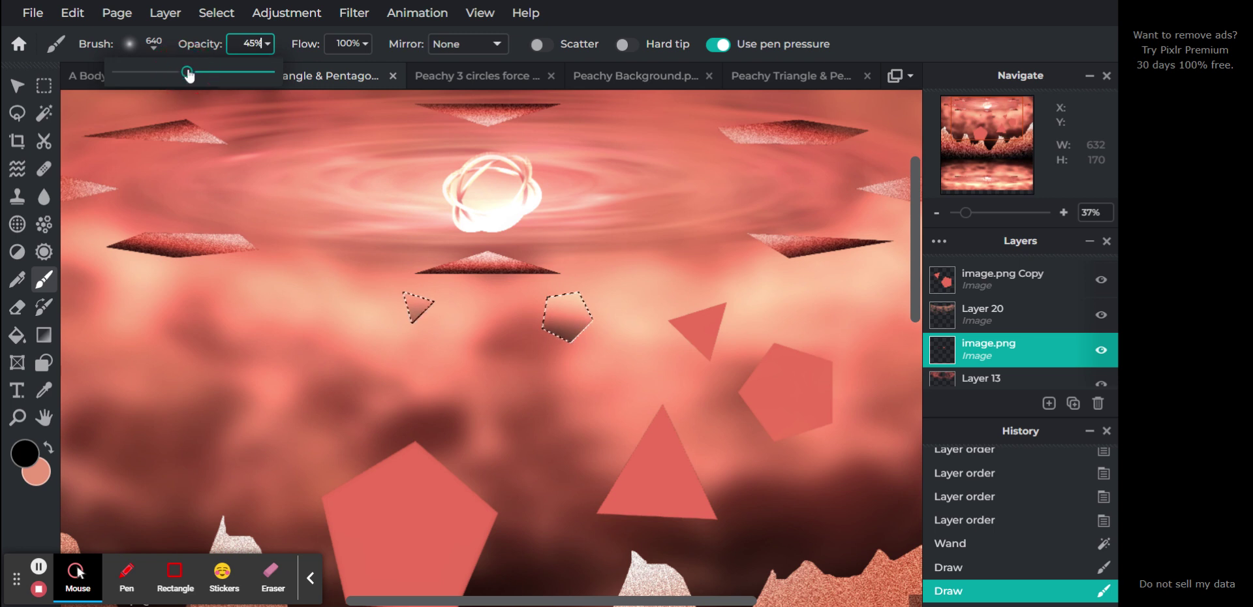
mouse_move(535, 356)
left_mouse_down()
mouse_move(649, 359)
mouse_move(485, 329)
mouse_move(655, 340)
mouse_move(560, 339)
mouse_move(617, 339)
left_mouse_up()
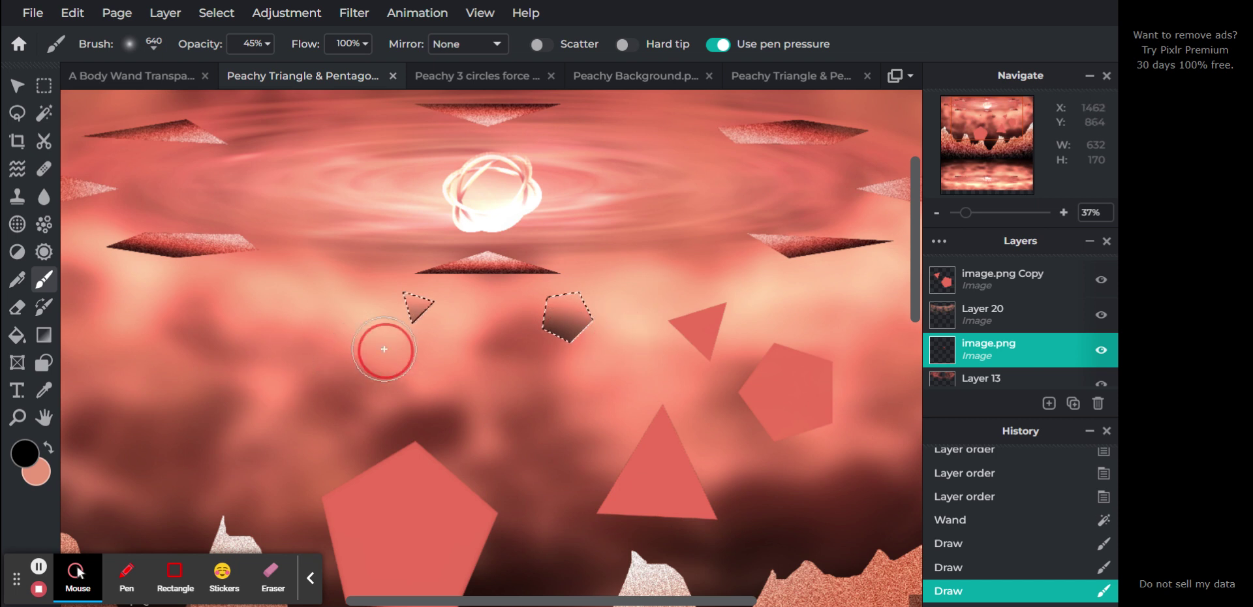
mouse_move(420, 338)
left_mouse_down()
mouse_move(378, 313)
mouse_move(430, 324)
mouse_move(421, 320)
left_mouse_up()
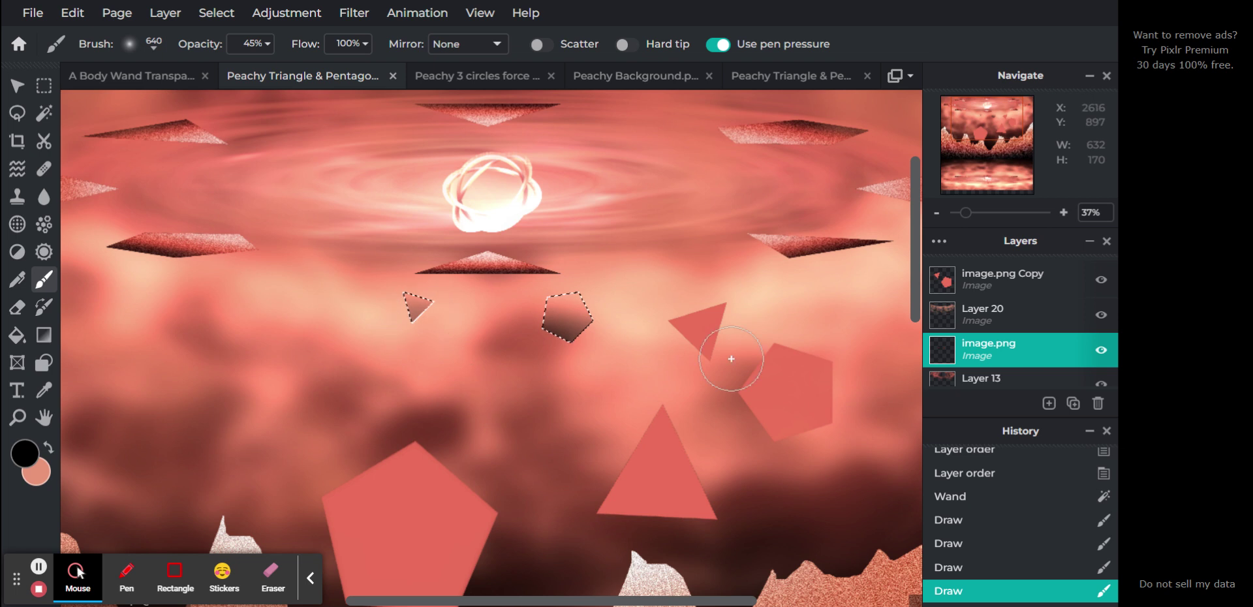
Step: Invert the selection on the image.png layer, cut everything outside the two small shapes, and deselect
scroll(982, 342, "down", 1)
scroll(982, 343, "up", 1)
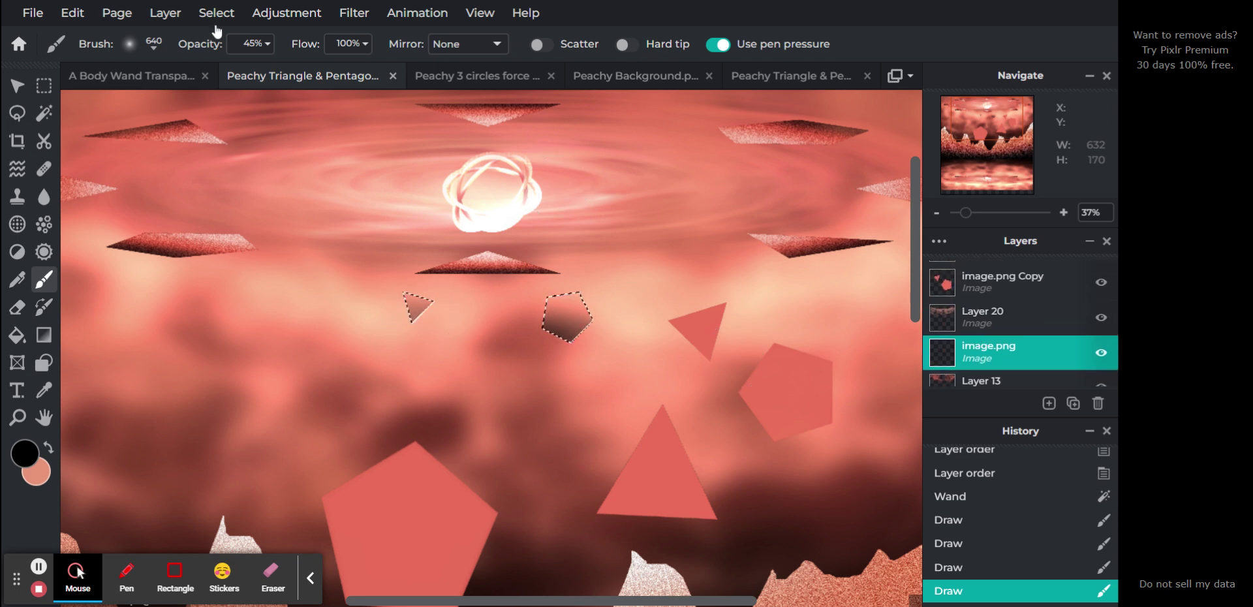
left_click(18, 85)
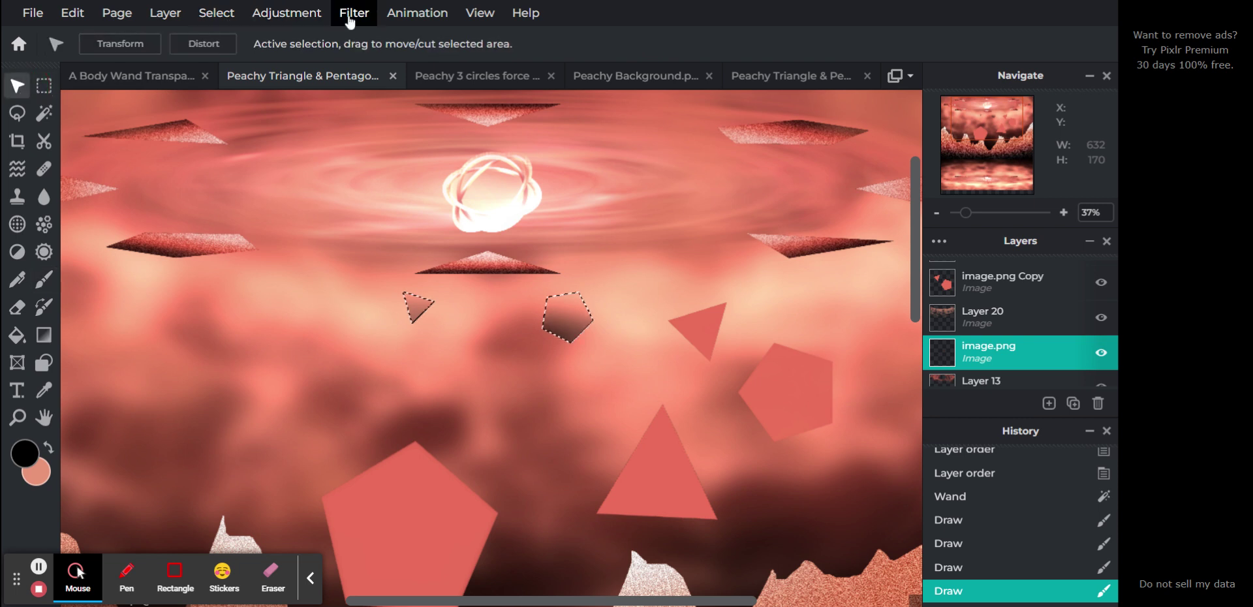
left_click(353, 14)
left_click(216, 13)
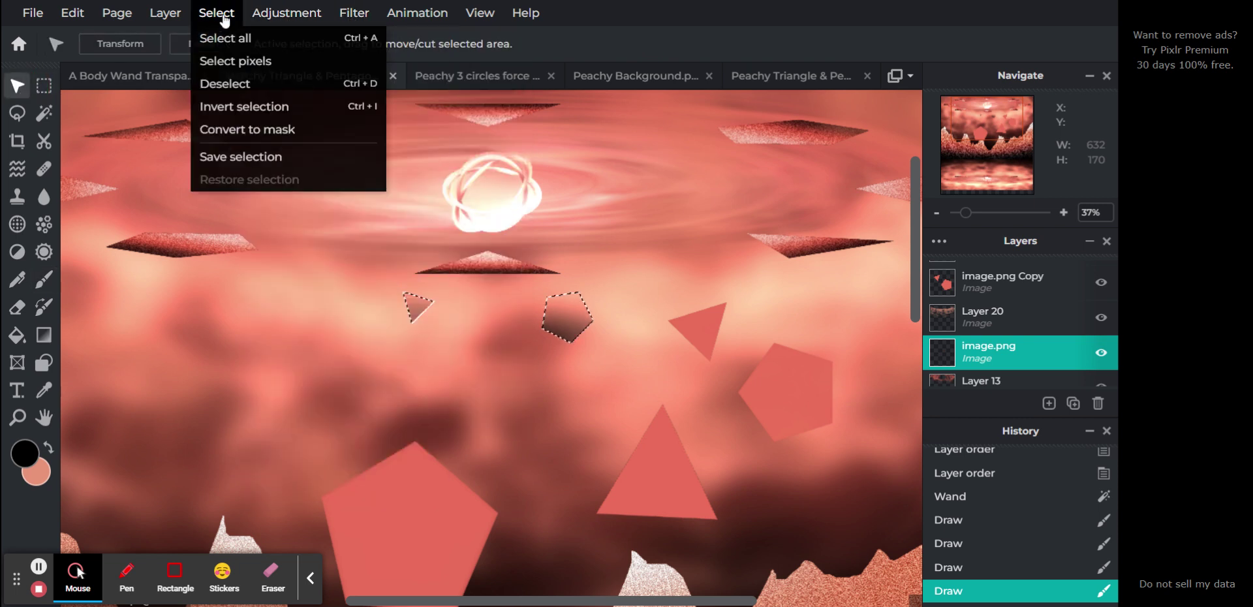
left_click(250, 111)
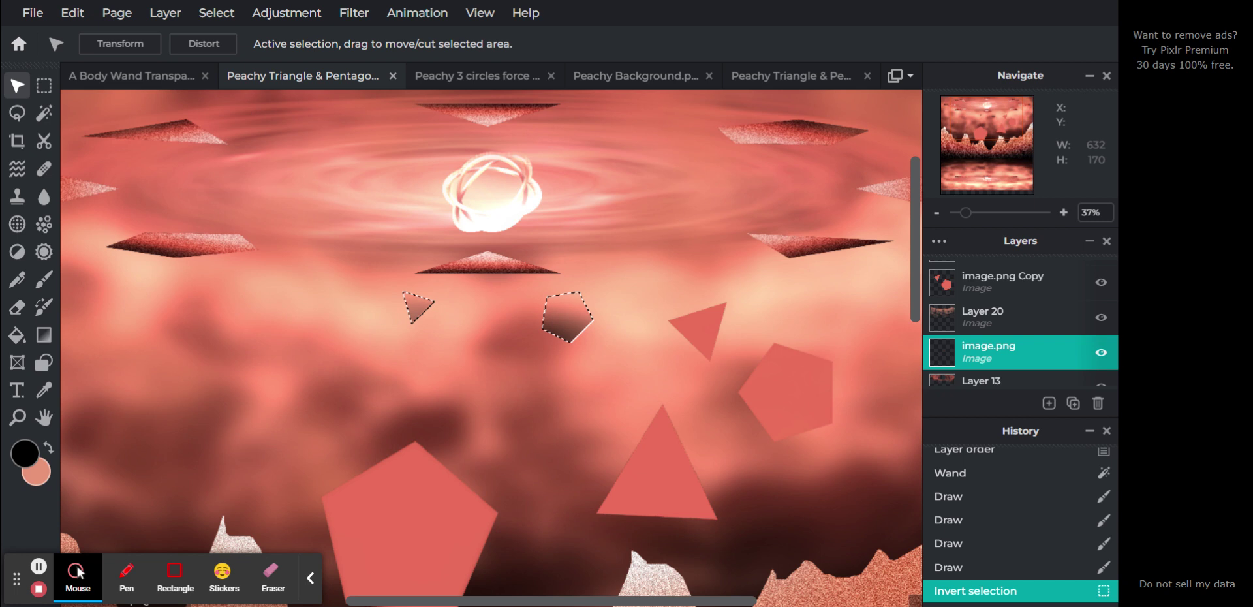
key("ctrl+x")
key("ctrl+d")
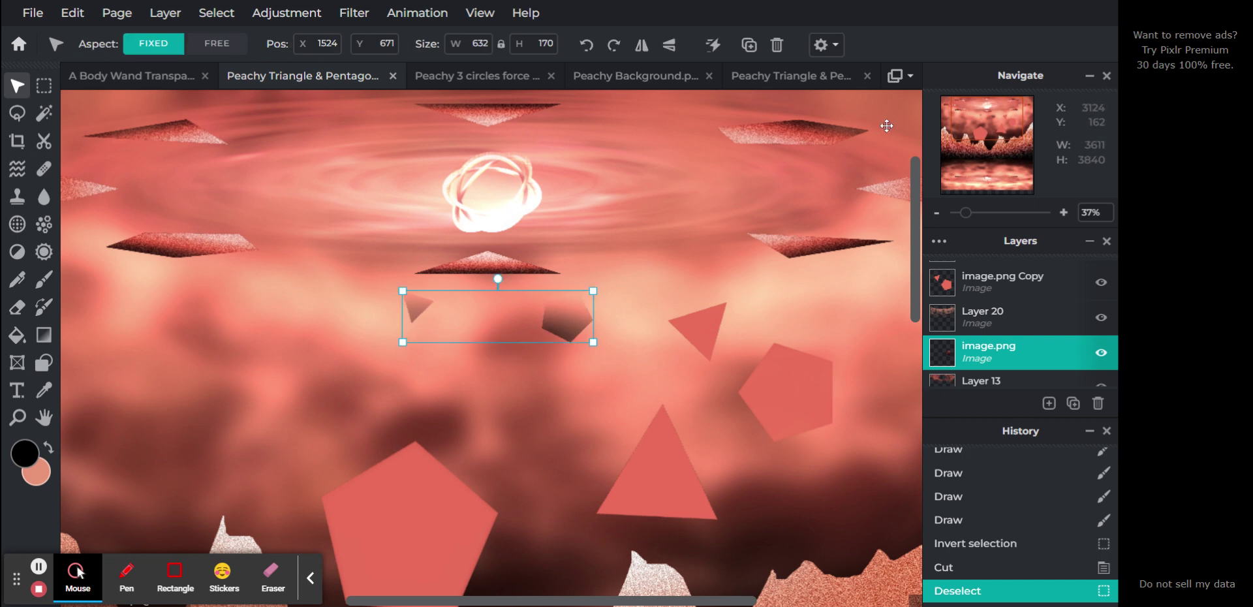
left_click_drag(987, 130, 999, 136)
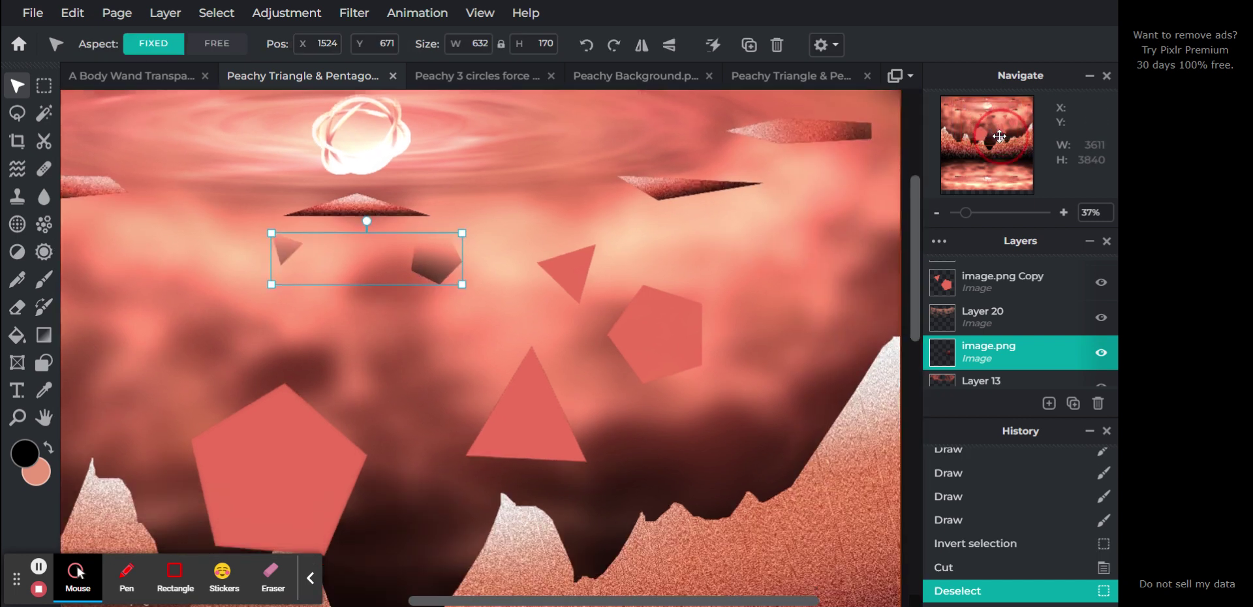
left_click(351, 21)
mouse_move(390, 72)
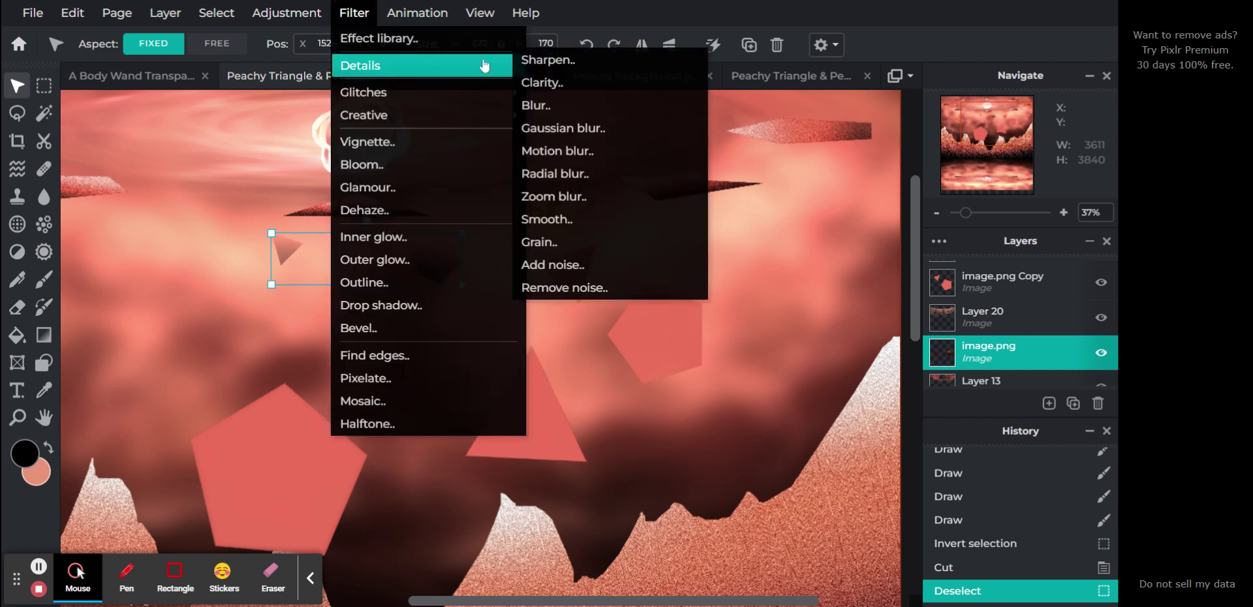
left_click(643, 8)
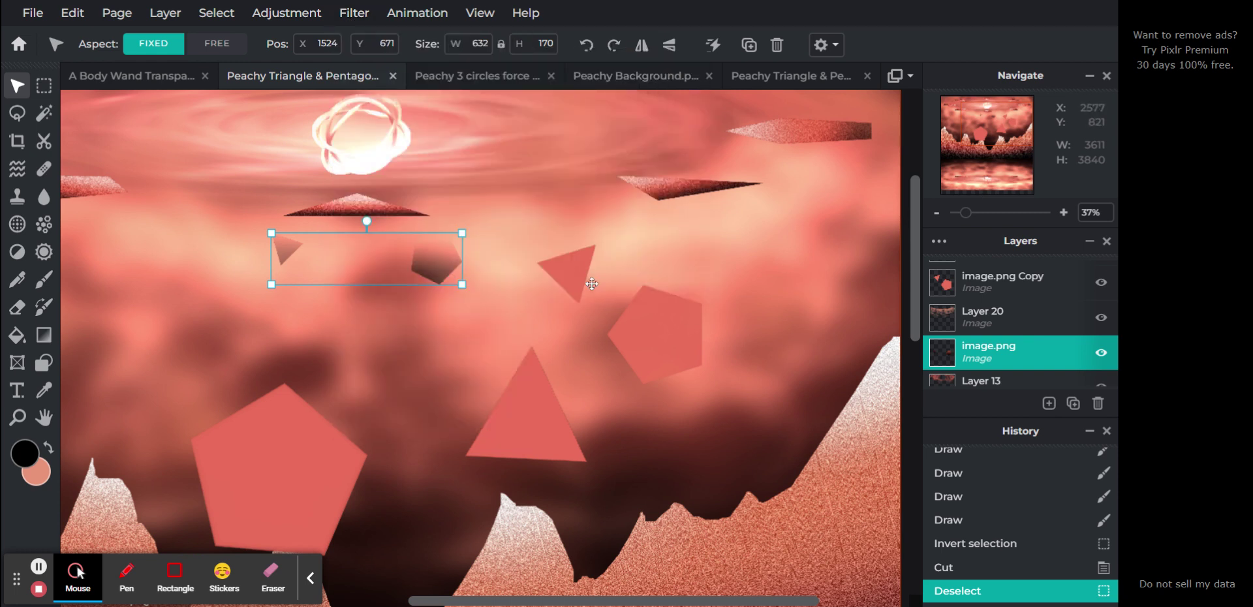
Step: Select the medium triangle and pentagon on their image.png Copy layer and shade the pentagon's lower part black at 45% opacity
left_click(1001, 280)
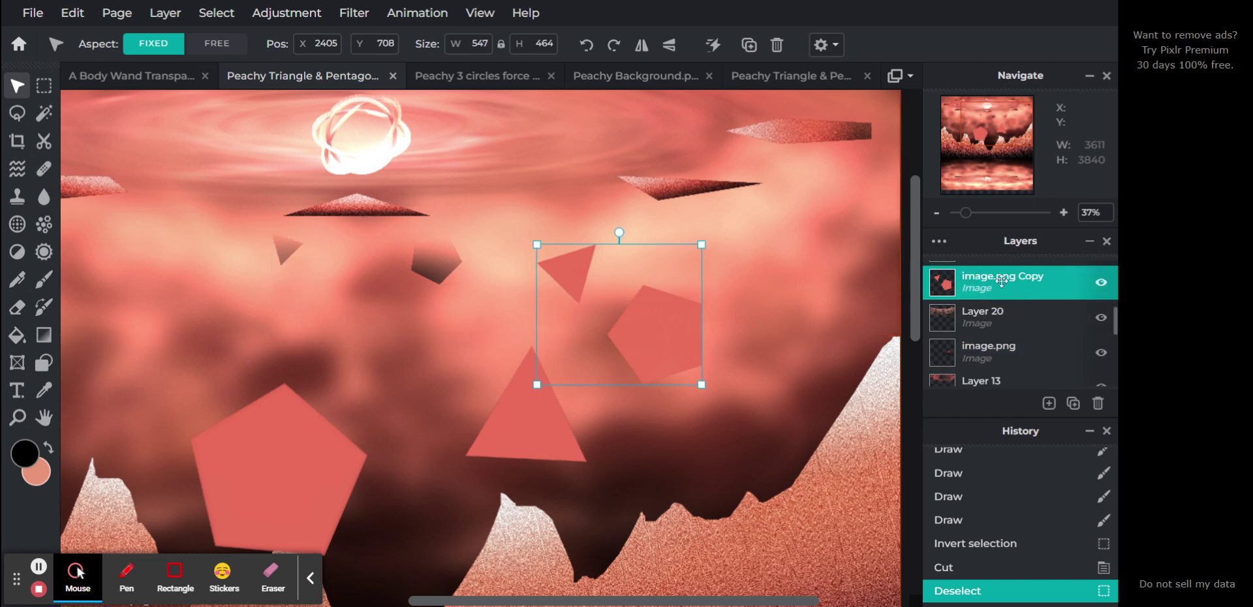
left_click(44, 114)
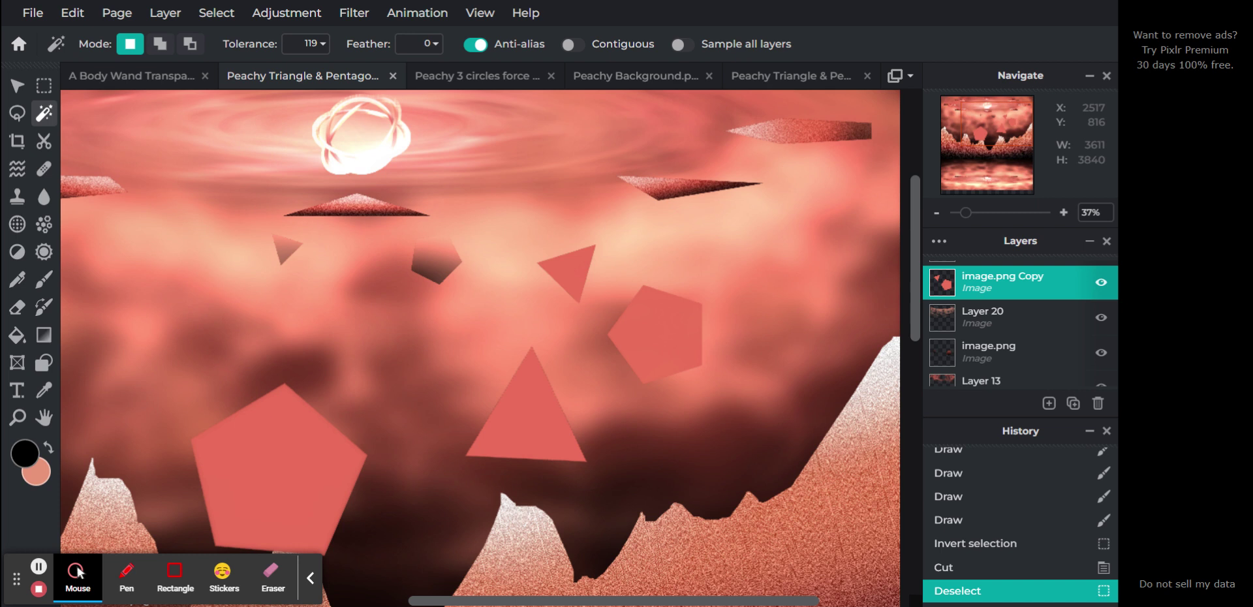
left_click(654, 334)
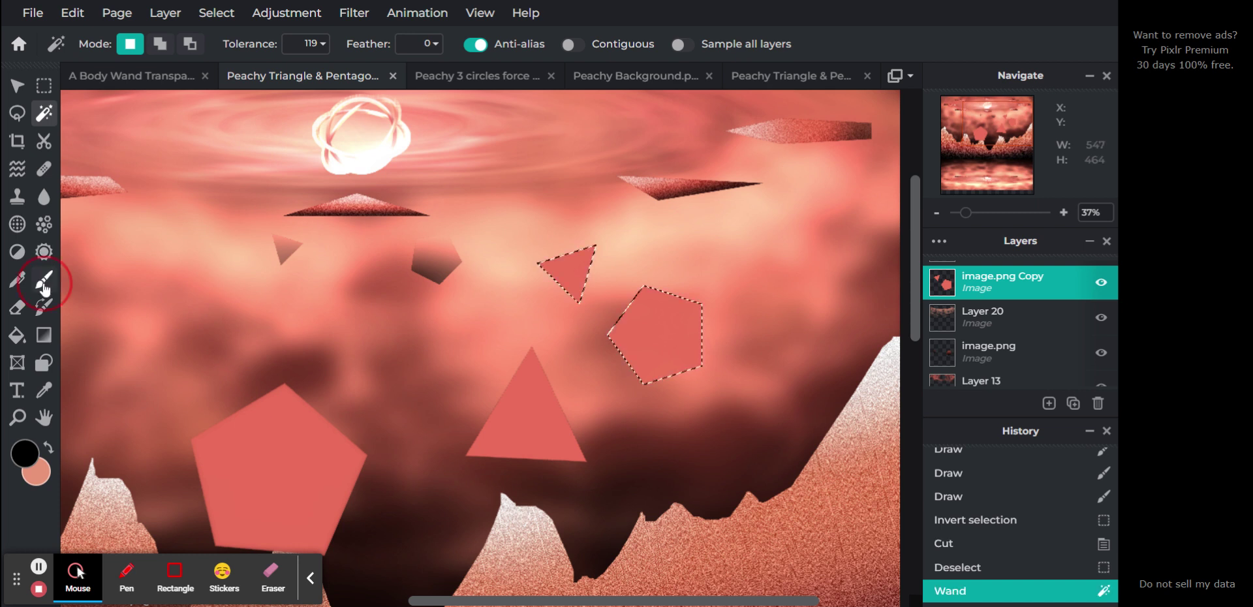
left_click(44, 279)
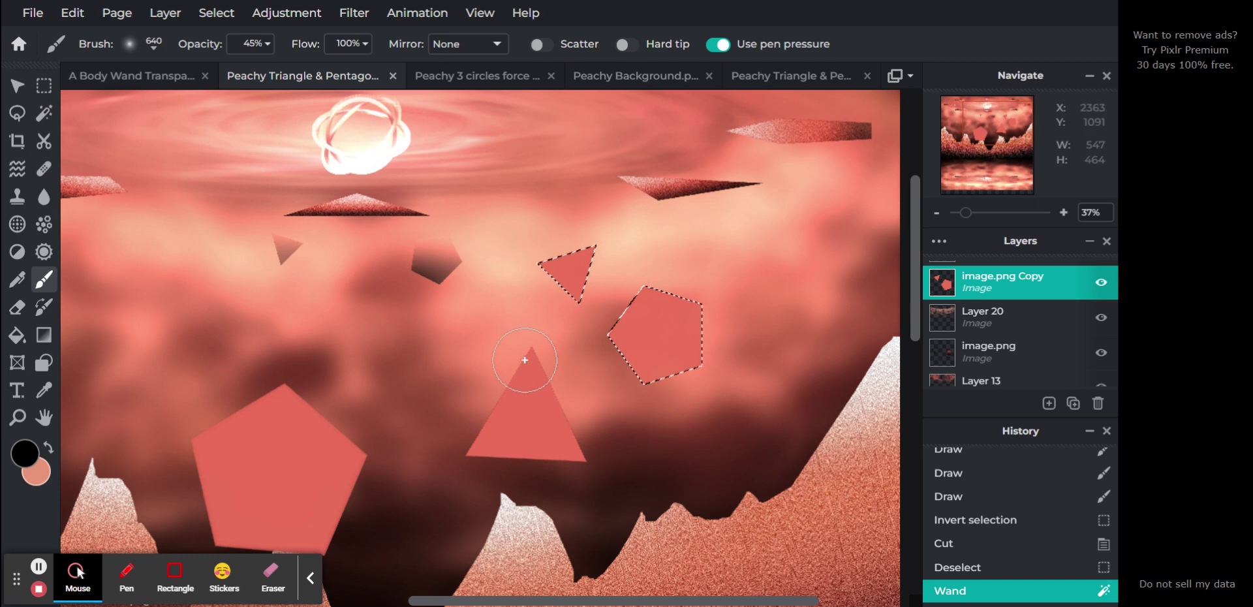
left_click(653, 423)
mouse_move(653, 422)
left_mouse_down()
mouse_move(786, 400)
mouse_move(531, 410)
mouse_move(556, 325)
mouse_move(769, 394)
mouse_move(730, 417)
mouse_move(753, 380)
left_mouse_up()
Step: Set the brush opacity to 100%, darken the medium pentagon's lower edge in black, and clear the selection
left_click(251, 51)
left_click_drag(243, 71, 324, 73)
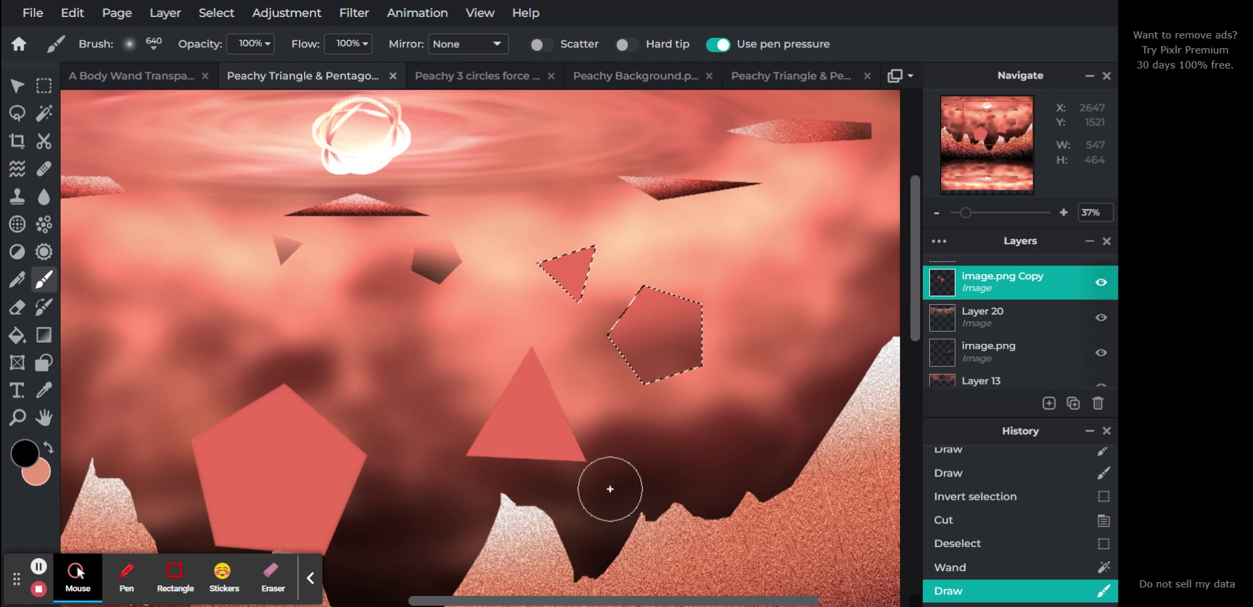
mouse_move(743, 459)
left_mouse_down()
mouse_move(582, 433)
mouse_move(750, 405)
mouse_move(633, 402)
mouse_move(626, 428)
mouse_move(802, 420)
mouse_move(601, 414)
mouse_move(739, 401)
mouse_move(581, 409)
mouse_move(775, 415)
mouse_move(566, 406)
left_mouse_up()
key("ctrl+d")
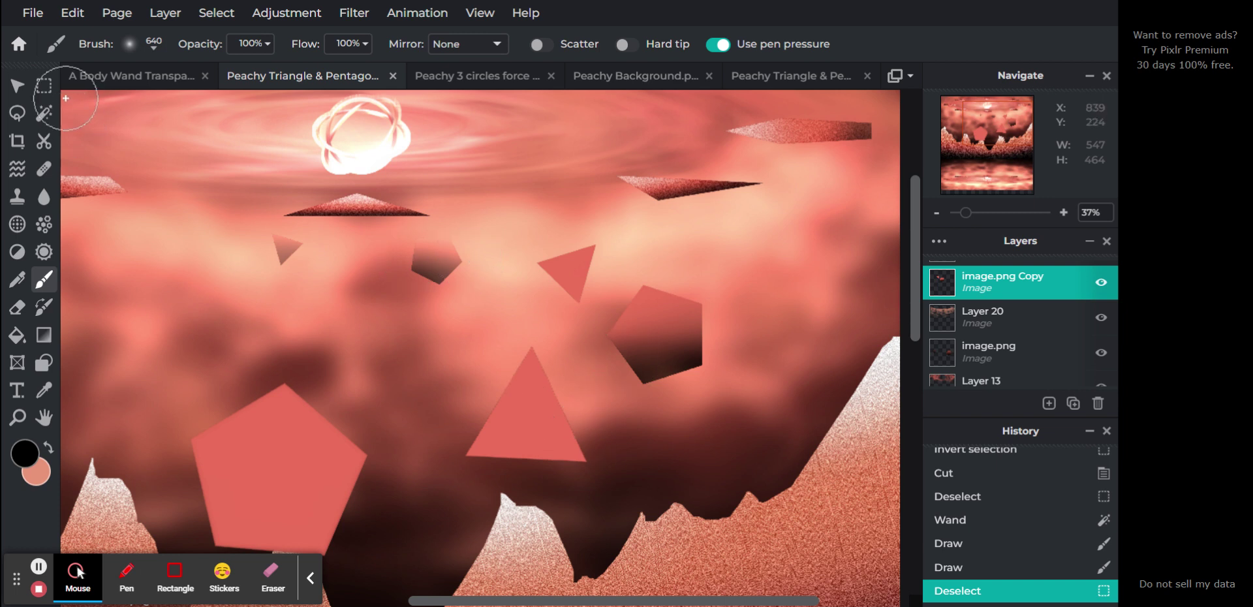
Step: Select only the medium triangle with a contiguous Wand selection, shade its lower part black, and deselect
key("w")
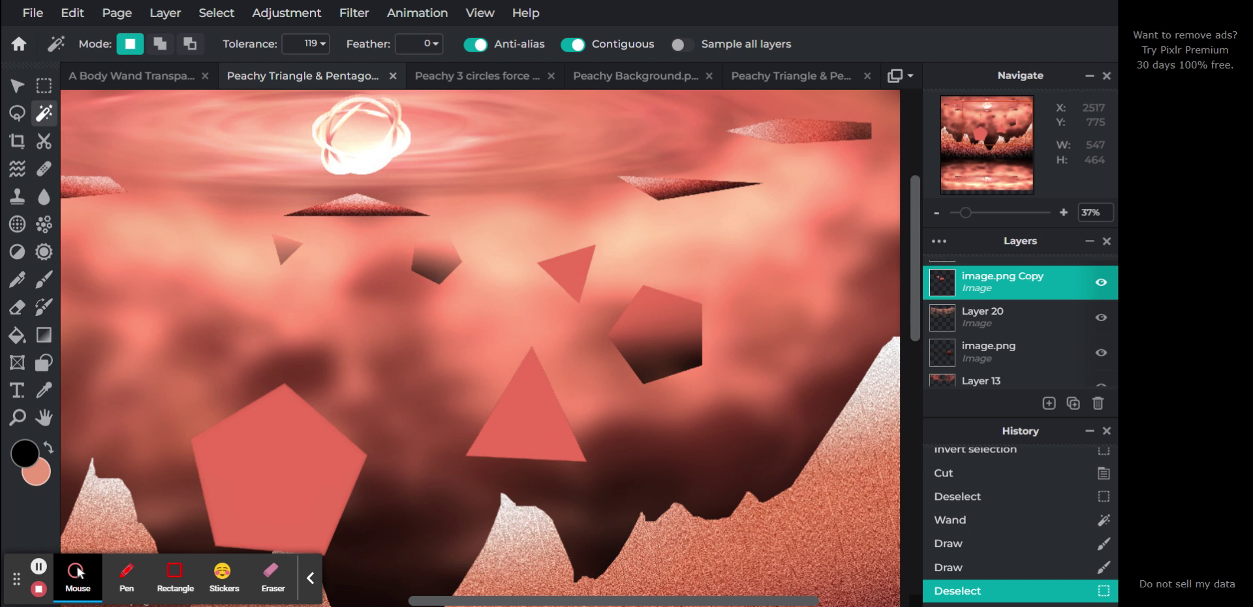
left_click(193, 287)
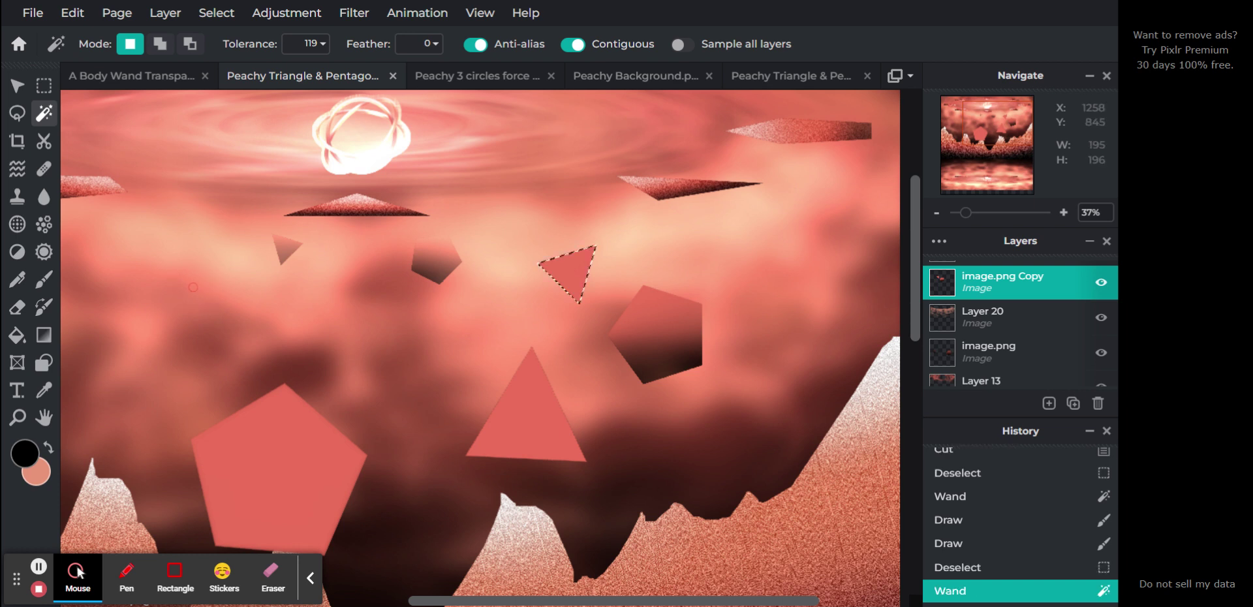
left_click(39, 284)
mouse_move(603, 330)
left_mouse_down()
mouse_move(472, 339)
mouse_move(654, 341)
mouse_move(682, 338)
mouse_move(492, 334)
mouse_move(691, 329)
mouse_move(442, 330)
left_mouse_up()
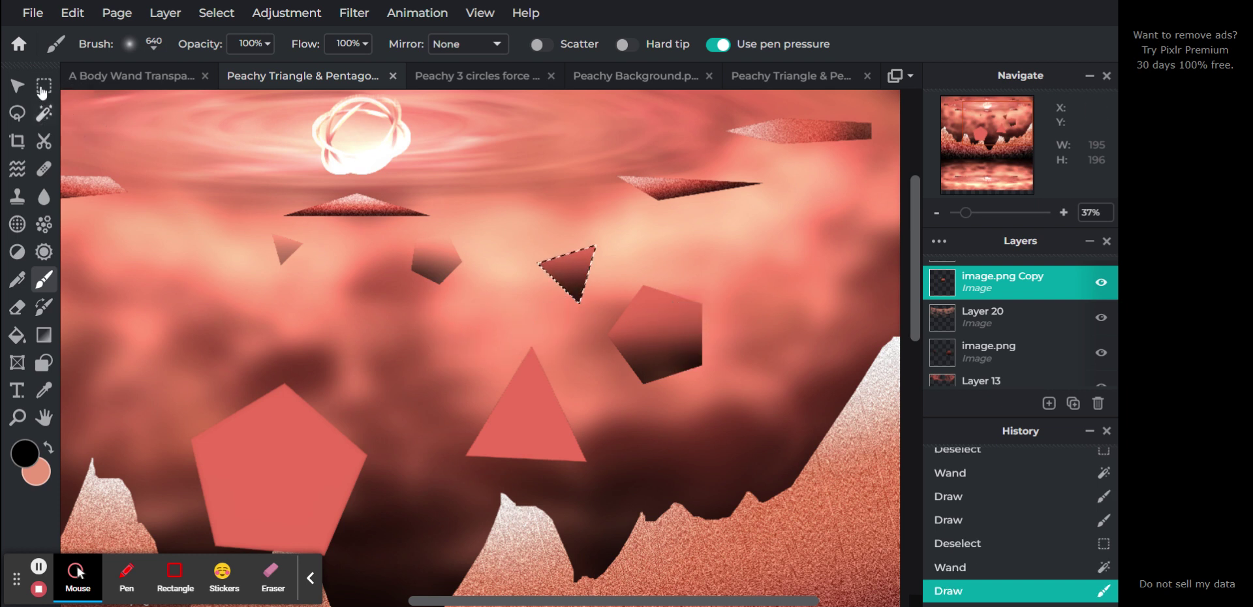
left_click(17, 87)
key("ctrl+d")
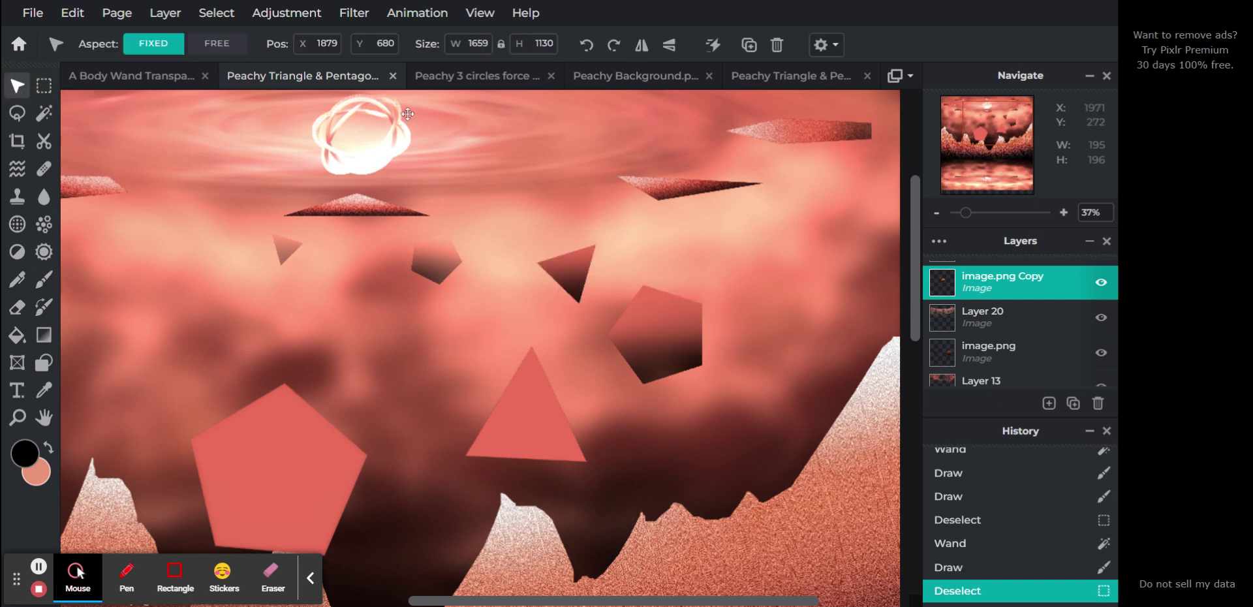
Step: Select the large triangle on the image.png Copy layer above Layer 24 with the Wand and activate the brush
left_click(963, 212)
left_click_drag(963, 212, 961, 212)
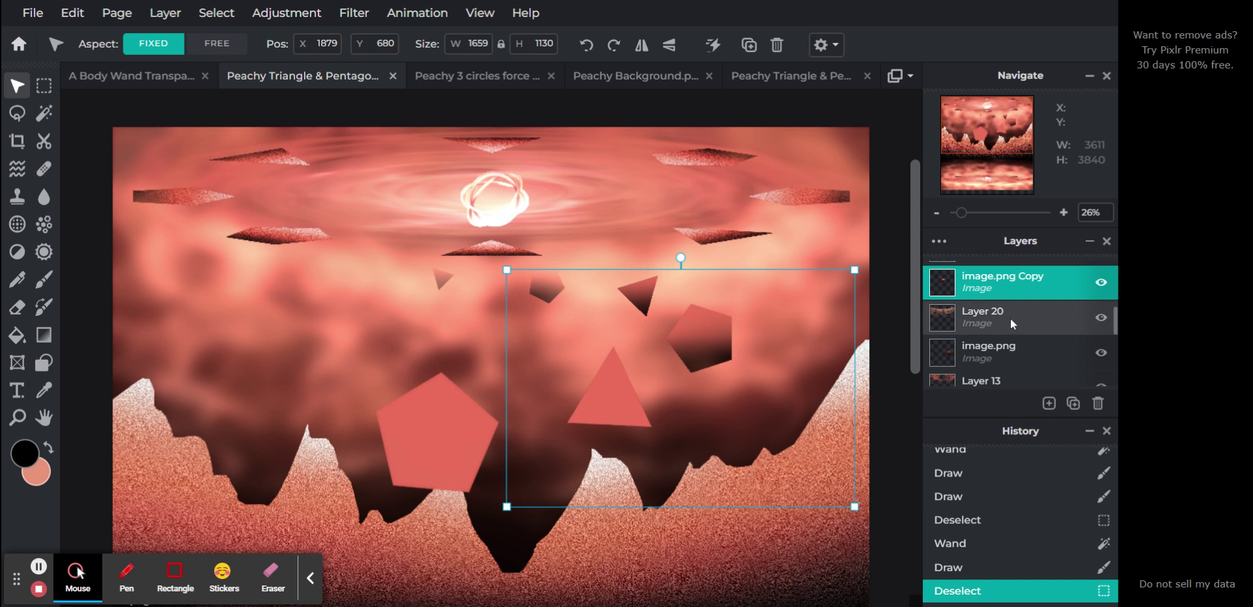
scroll(1010, 318, "down", 3)
scroll(1010, 319, "up", 8)
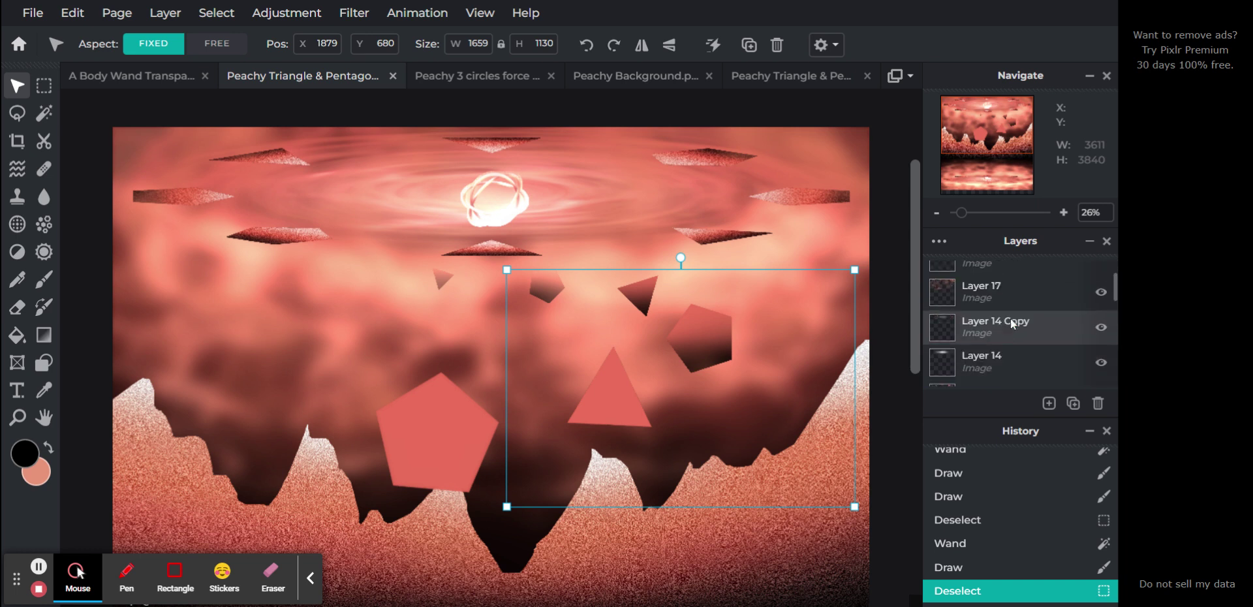
left_click(43, 114)
left_click(992, 279)
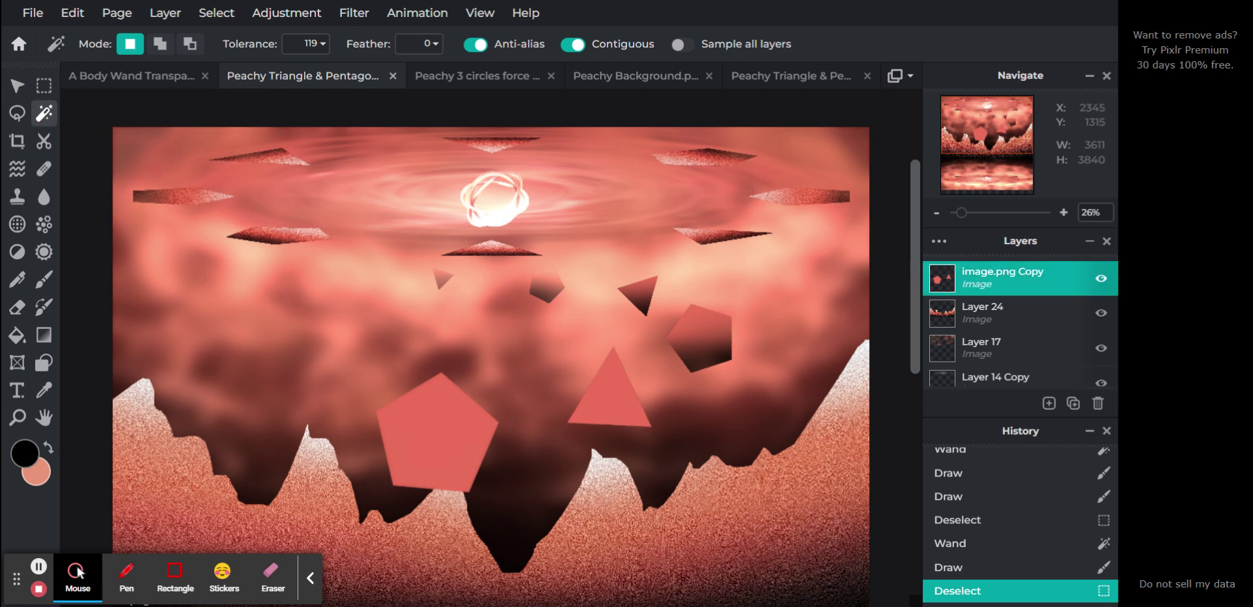
left_click(605, 401)
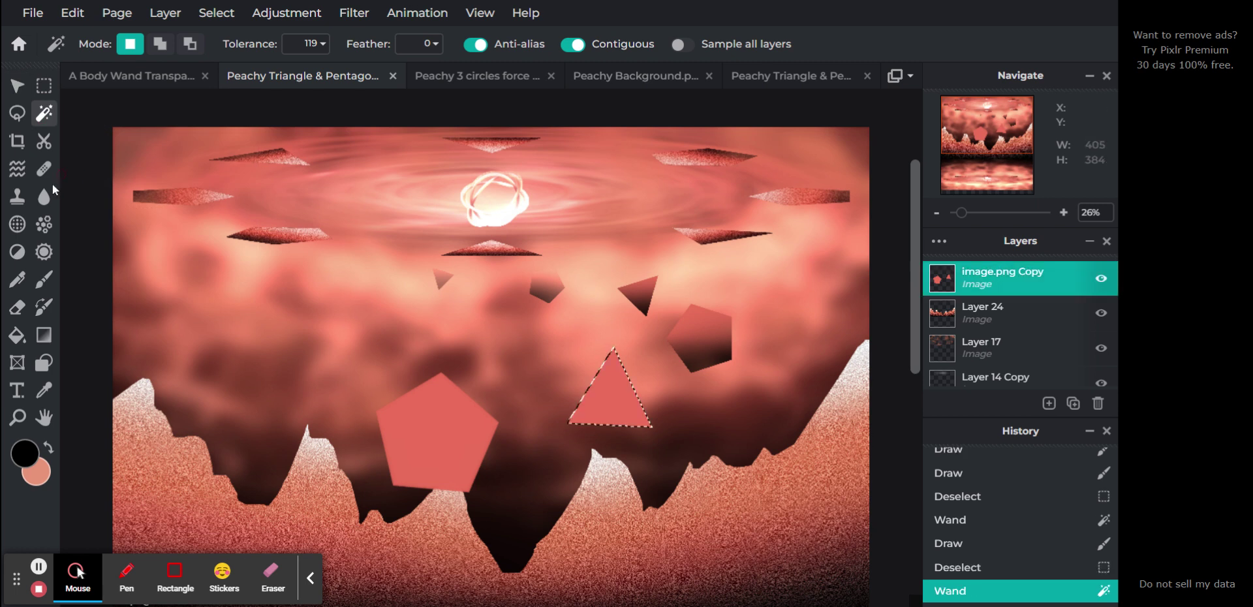
left_click(43, 279)
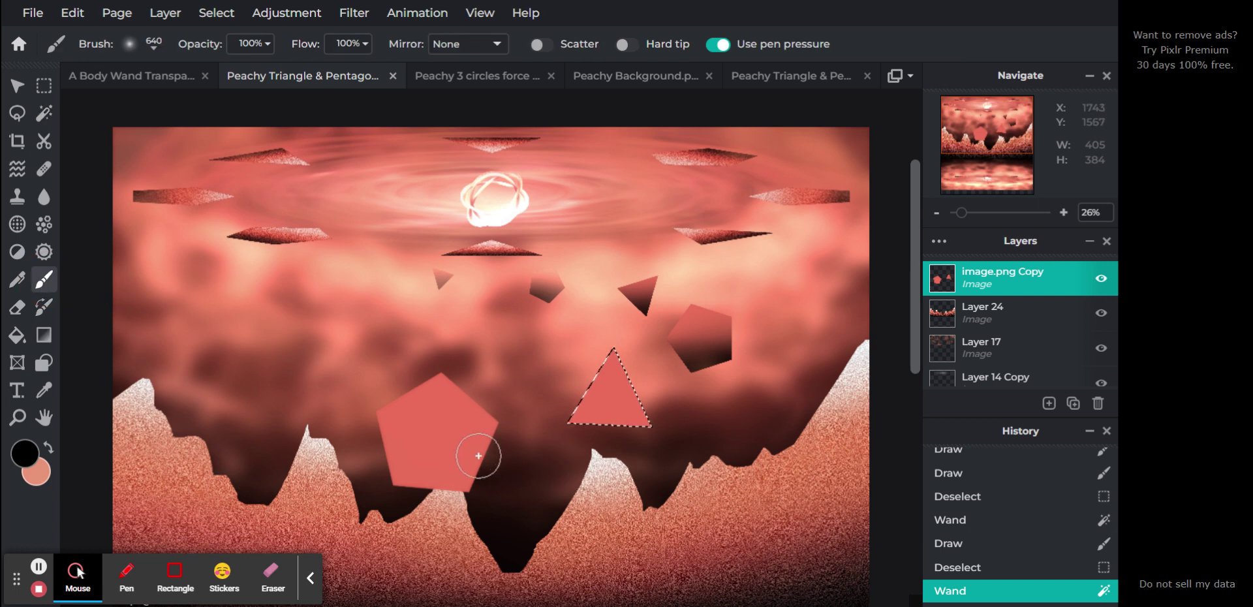
Step: Try a black brush stroke along the large triangle's base and revert to the Wand selection
mouse_move(489, 456)
left_mouse_down()
mouse_move(648, 453)
mouse_move(452, 436)
mouse_move(752, 436)
mouse_move(497, 456)
left_mouse_up()
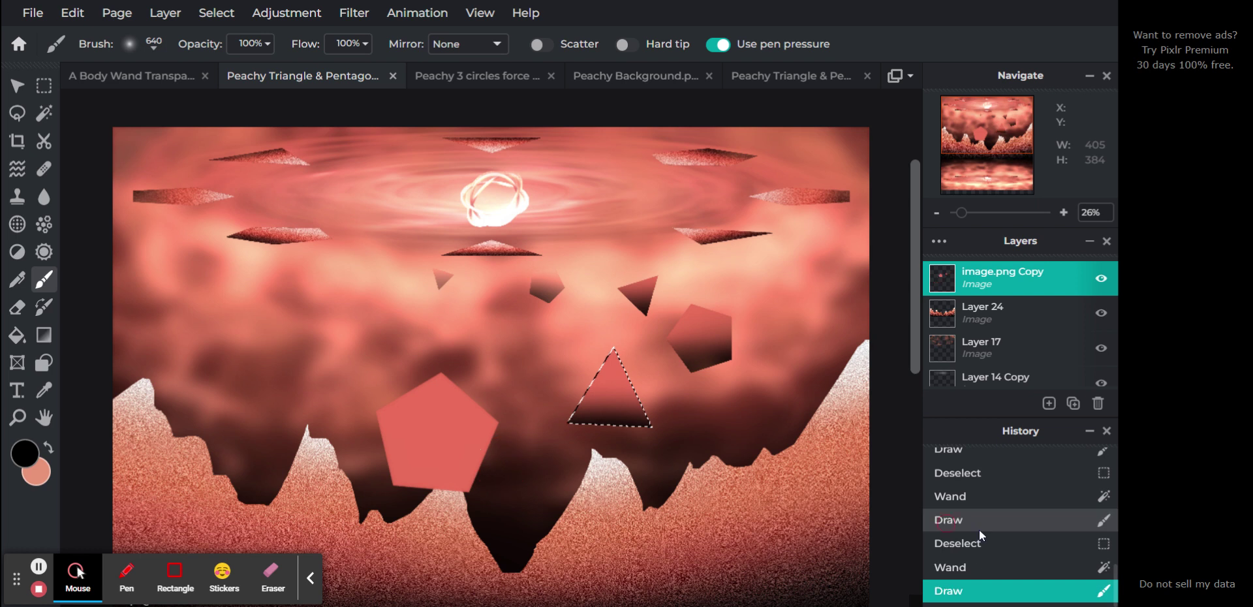
left_click(977, 567)
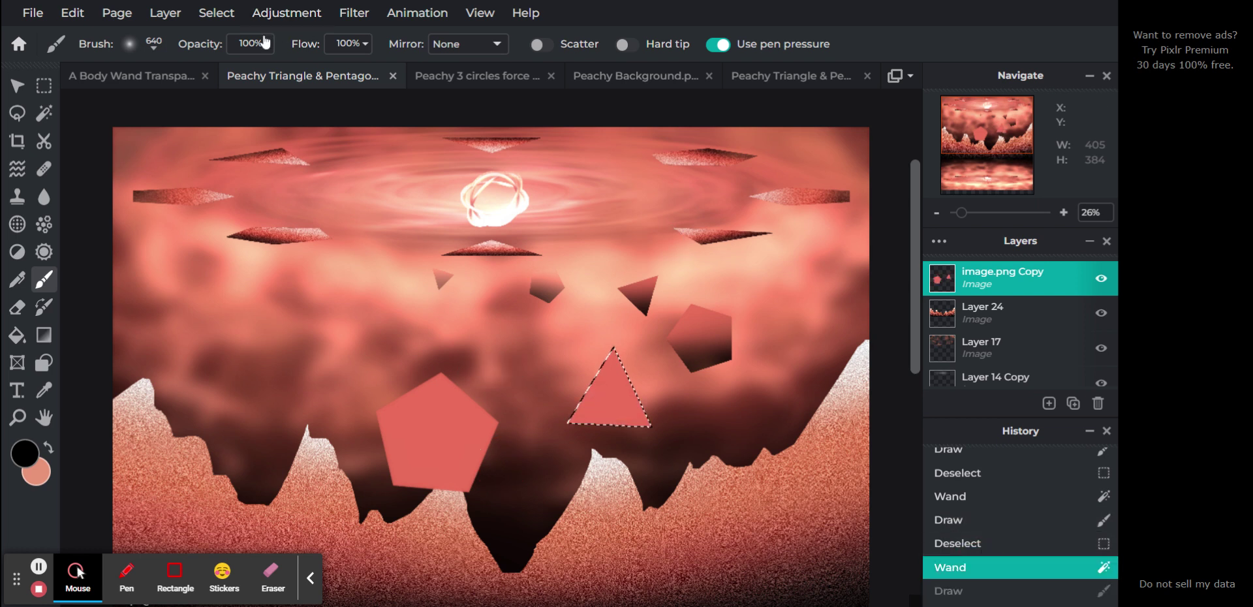
Step: Enlarge the brush to 1000 and shade the large triangle's lower part in black
left_click(161, 44)
left_click_drag(248, 104, 274, 107)
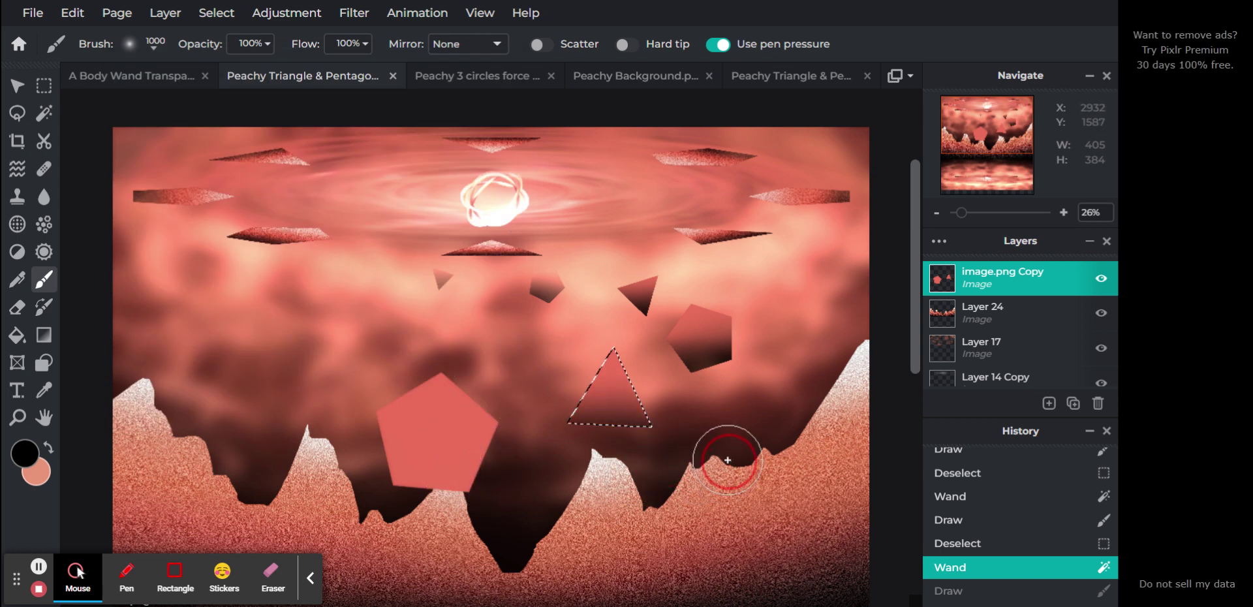
key("ctrl+y")
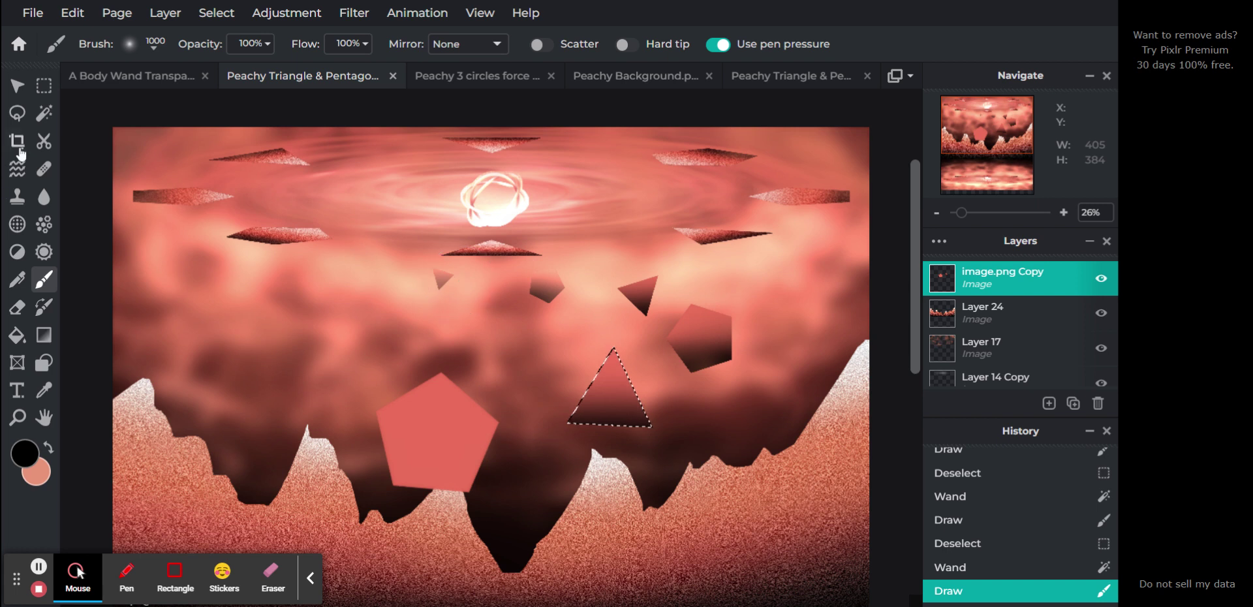
Step: Select the large pentagon on the image.png Copy layer with the contiguous Wand and activate the brush
left_click(44, 113)
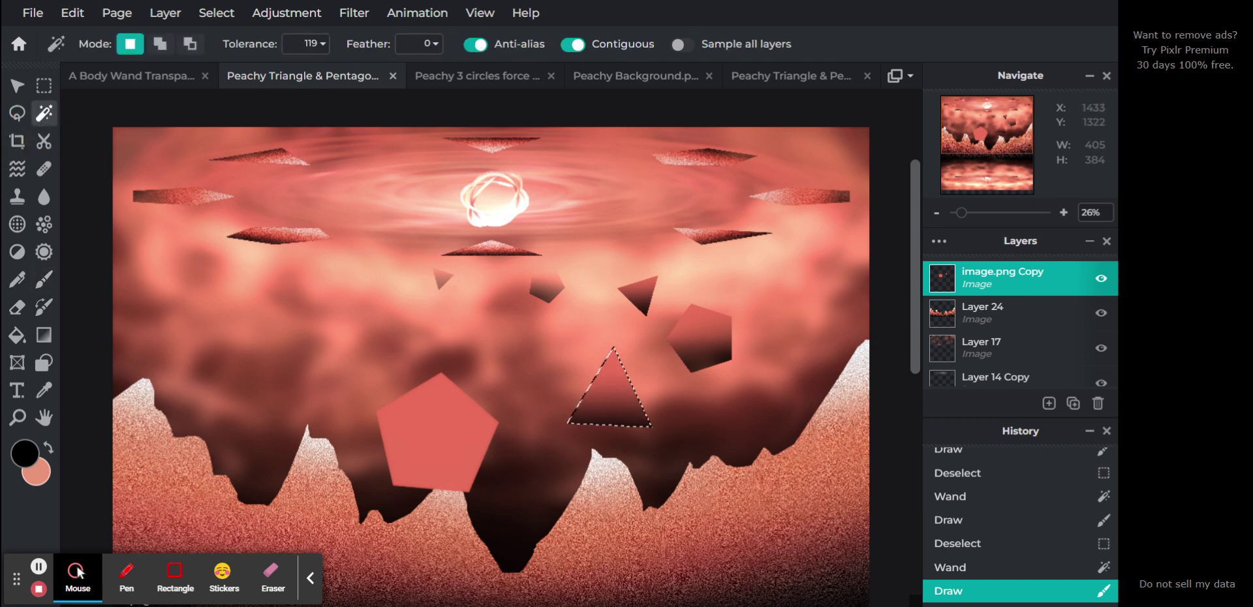
left_click(437, 430)
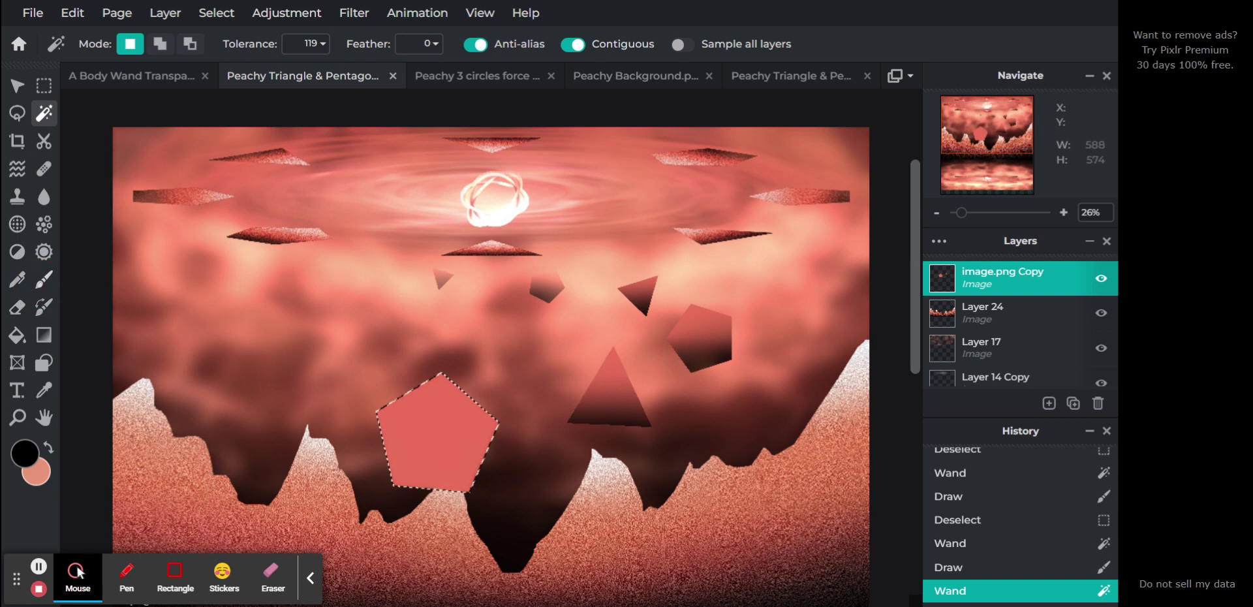
left_click(44, 279)
Step: Try black brush strokes along the large pentagon's base, lowering the opacity to 45%, and revert to the Wand selection
mouse_move(291, 538)
left_mouse_down()
mouse_move(521, 535)
mouse_move(275, 500)
mouse_move(604, 512)
mouse_move(269, 489)
left_mouse_up()
left_click(248, 44)
mouse_move(263, 531)
left_mouse_down()
mouse_move(578, 503)
mouse_move(425, 491)
mouse_move(282, 457)
mouse_move(585, 473)
left_mouse_up()
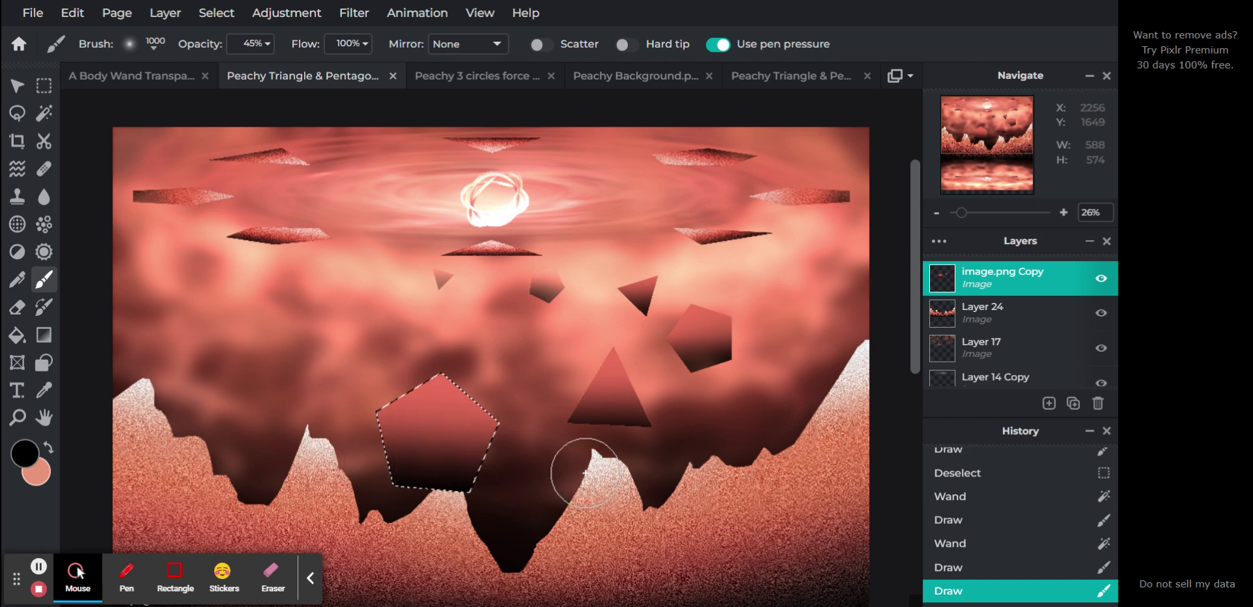
left_click(978, 546)
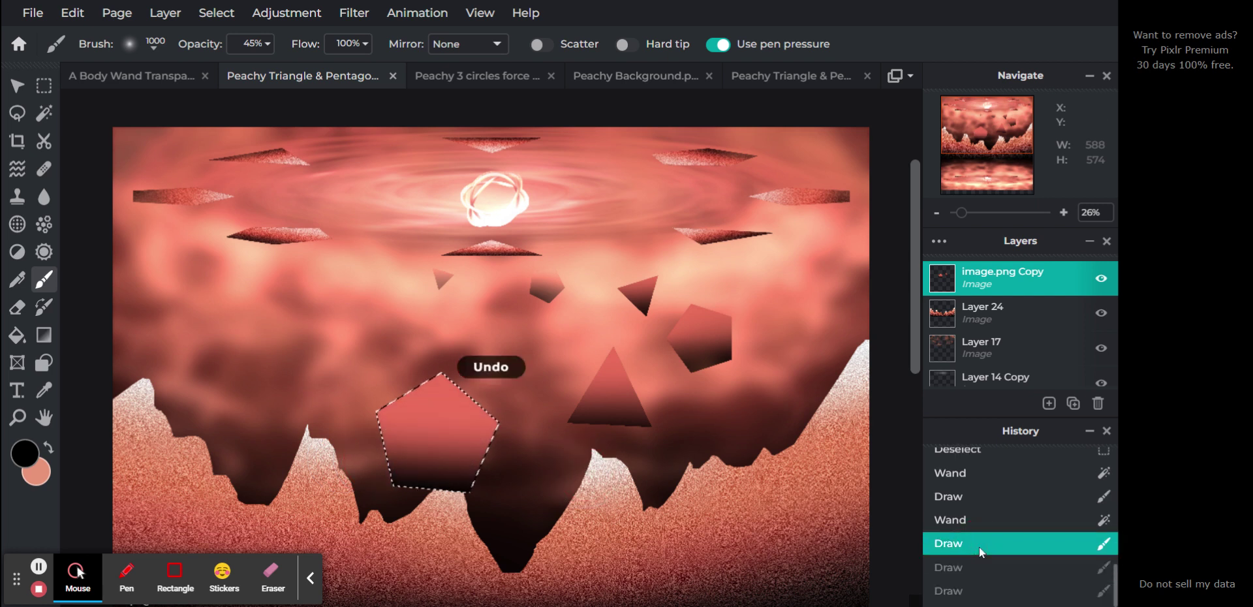
left_click(975, 519)
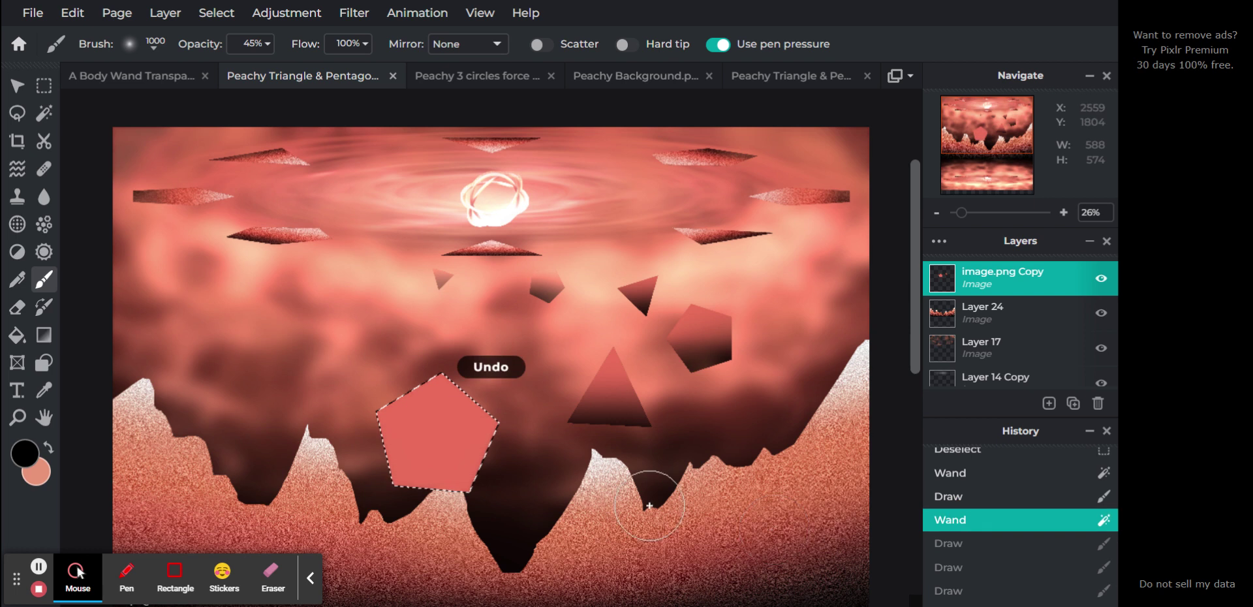
Step: Shade the large pentagon's lower part in black, repeating the stroke at 76% brush opacity, and clear the selection
mouse_move(433, 517)
left_mouse_down()
mouse_move(334, 490)
mouse_move(462, 498)
mouse_move(287, 475)
mouse_move(481, 475)
mouse_move(300, 471)
mouse_move(595, 460)
mouse_move(590, 451)
left_mouse_up()
left_click(255, 43)
left_click(234, 71)
left_click(636, 17)
mouse_move(313, 533)
left_mouse_down()
mouse_move(552, 521)
mouse_move(295, 494)
mouse_move(369, 502)
mouse_move(393, 521)
mouse_move(268, 497)
mouse_move(319, 518)
mouse_move(490, 518)
mouse_move(299, 499)
left_mouse_up()
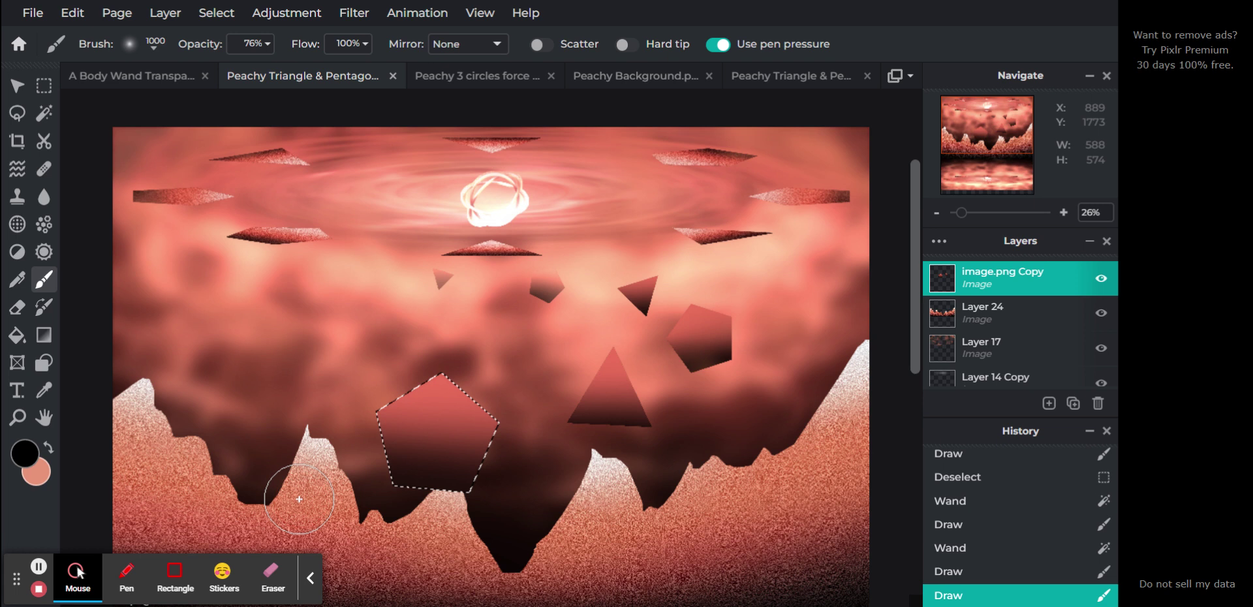
key("ctrl+d")
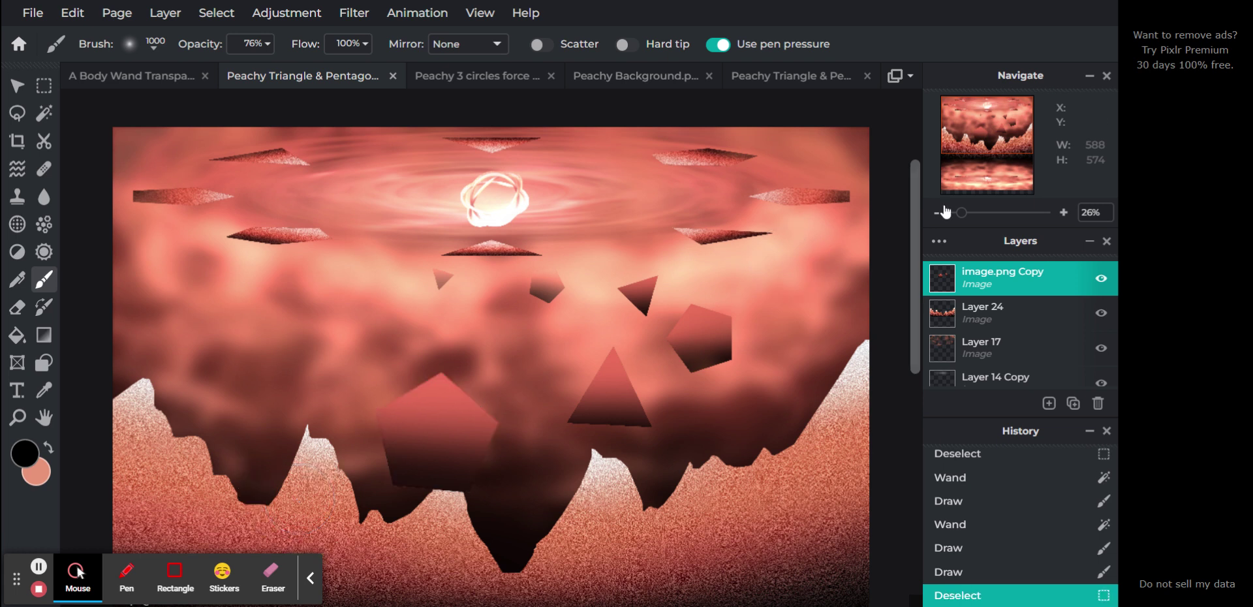
Step: Duplicate the mountain layer, Layer 24, and place the copy above the image.png Copy layer
left_click_drag(962, 212, 958, 222)
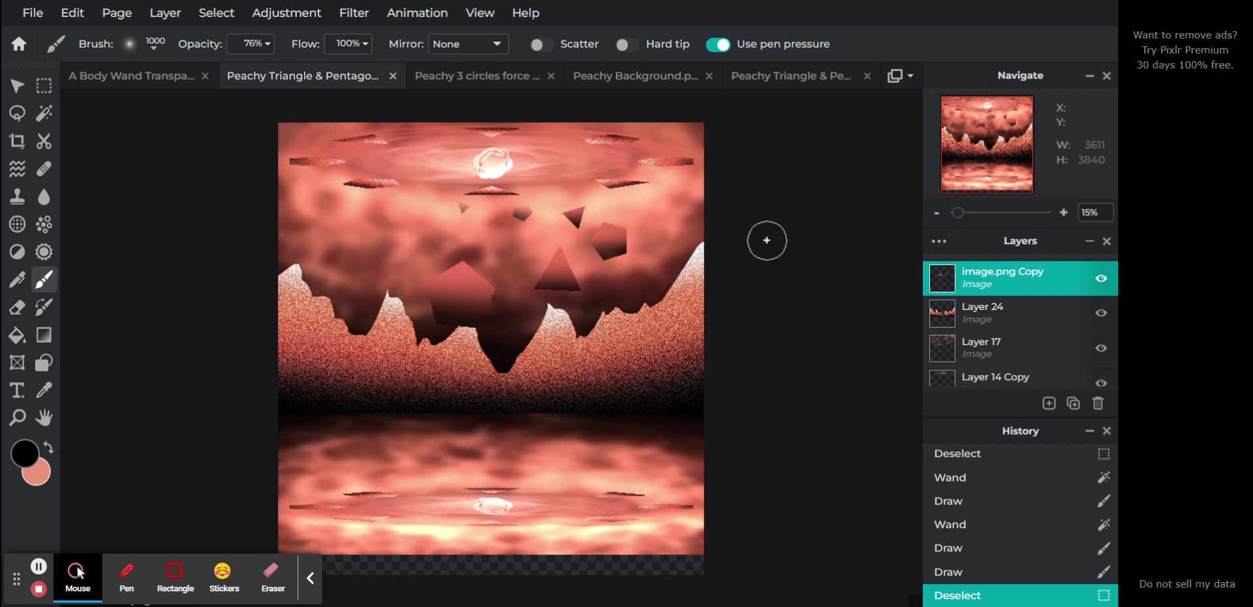
left_click(17, 90)
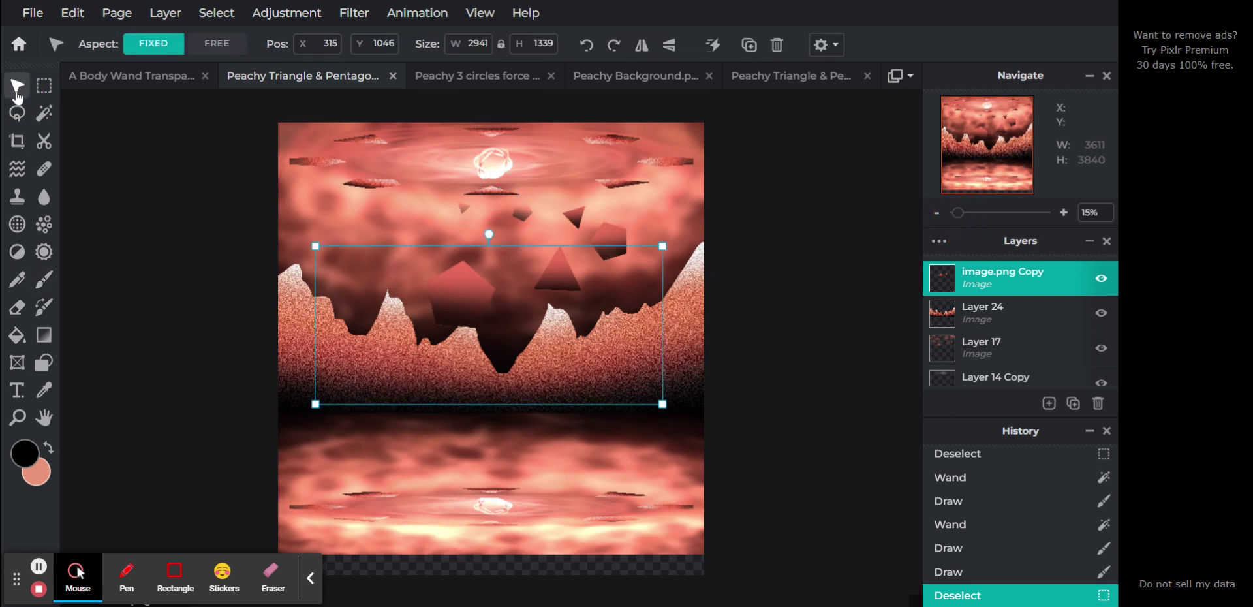
left_click(690, 318)
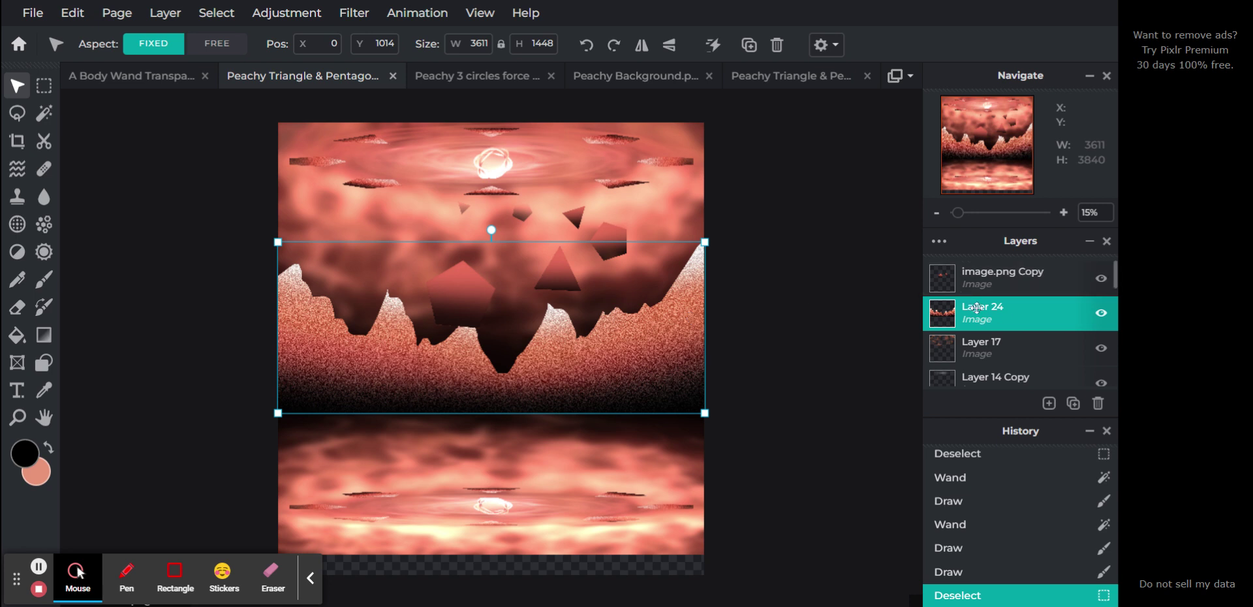
key("ctrl+j")
left_click_drag(976, 308, 984, 281)
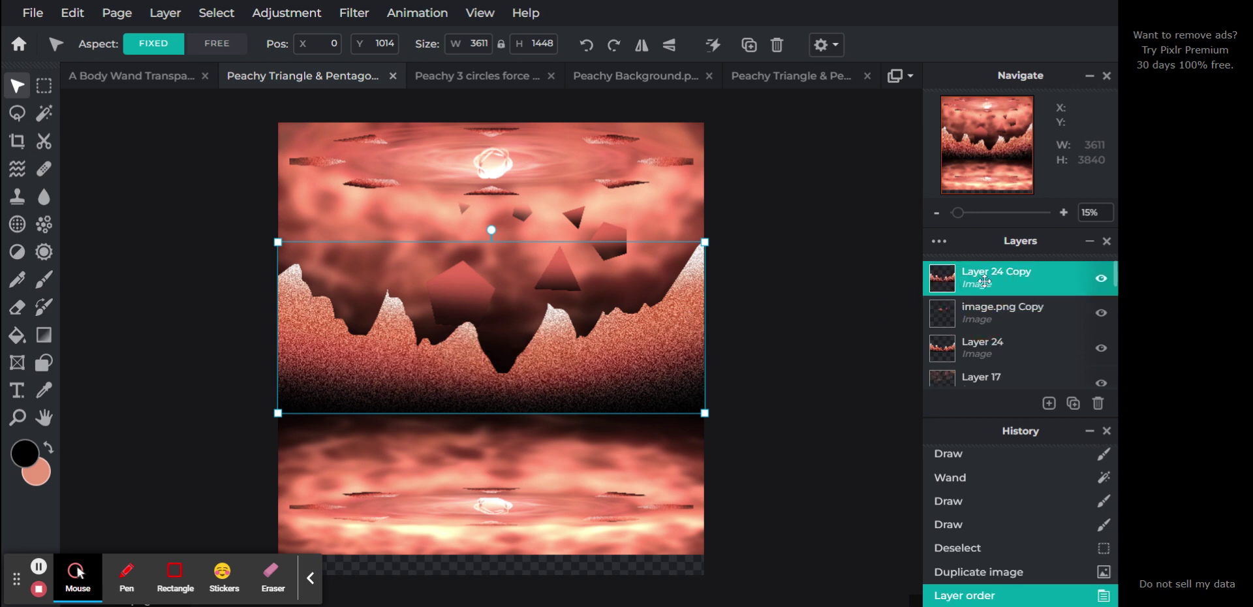
Step: Flip Layer 24 Copy vertically, place it below the mountains at about Y 2462, and squash it freely to a height of about 566
left_click(668, 44)
left_click(219, 44)
left_click_drag(659, 283, 661, 457)
left_click_drag(705, 576, 705, 498)
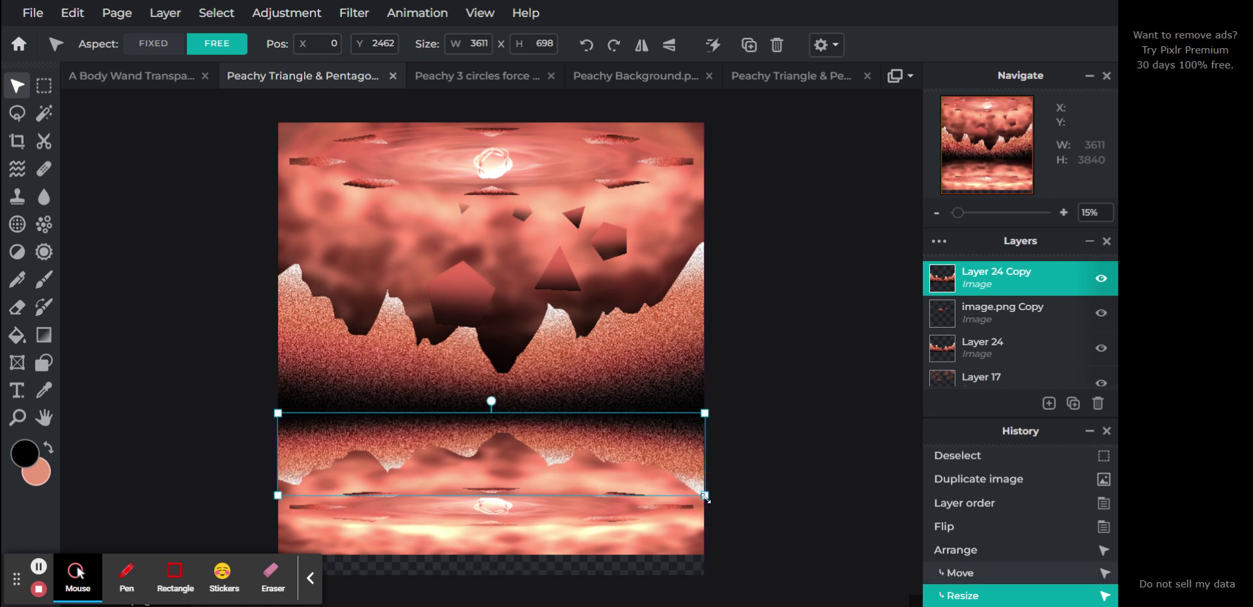
left_click_drag(676, 462, 704, 479)
left_click(787, 460)
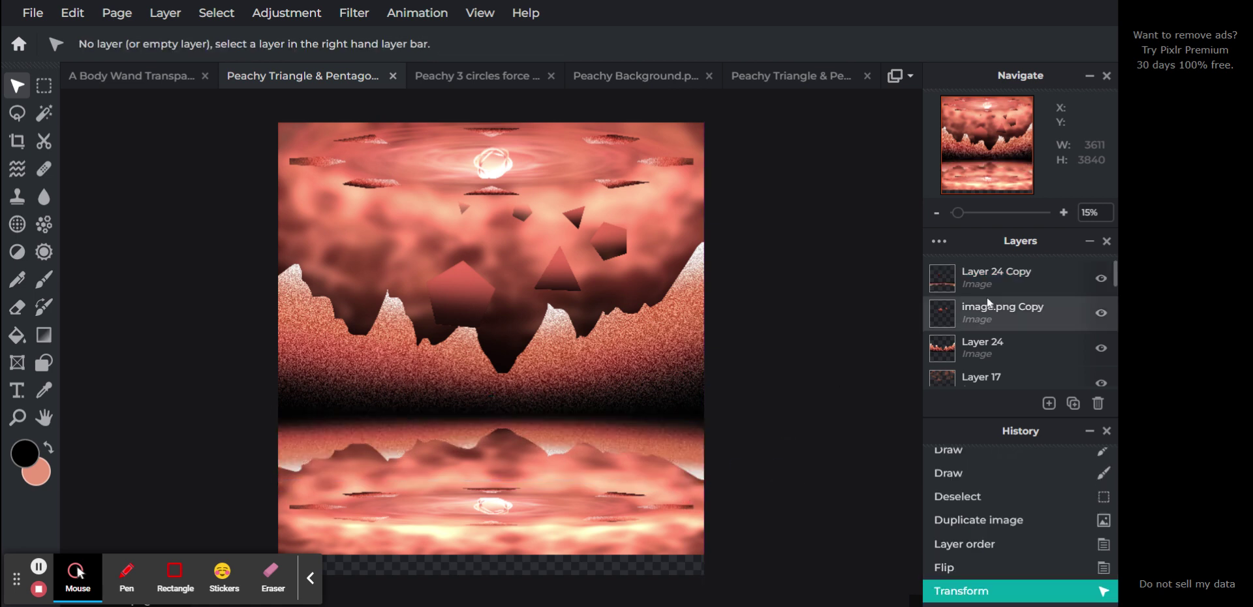
Step: Move Layer 24 Copy down the layer stack to between Layer 9 and Layer 23, and deselect it
left_click_drag(991, 285, 989, 386)
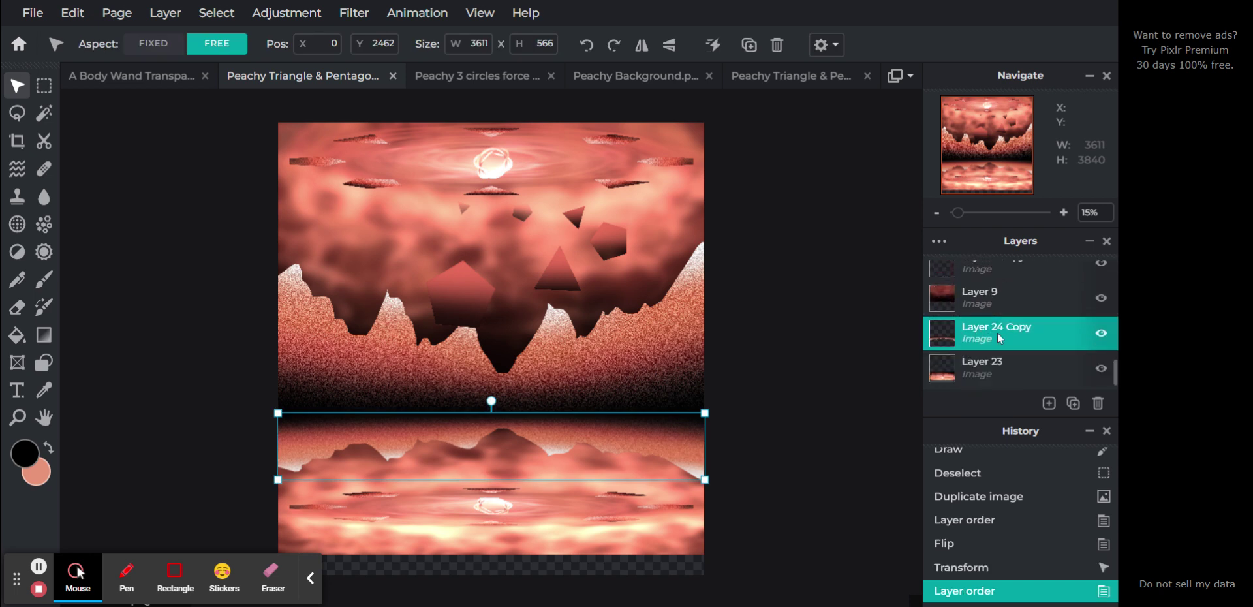
left_click(850, 347)
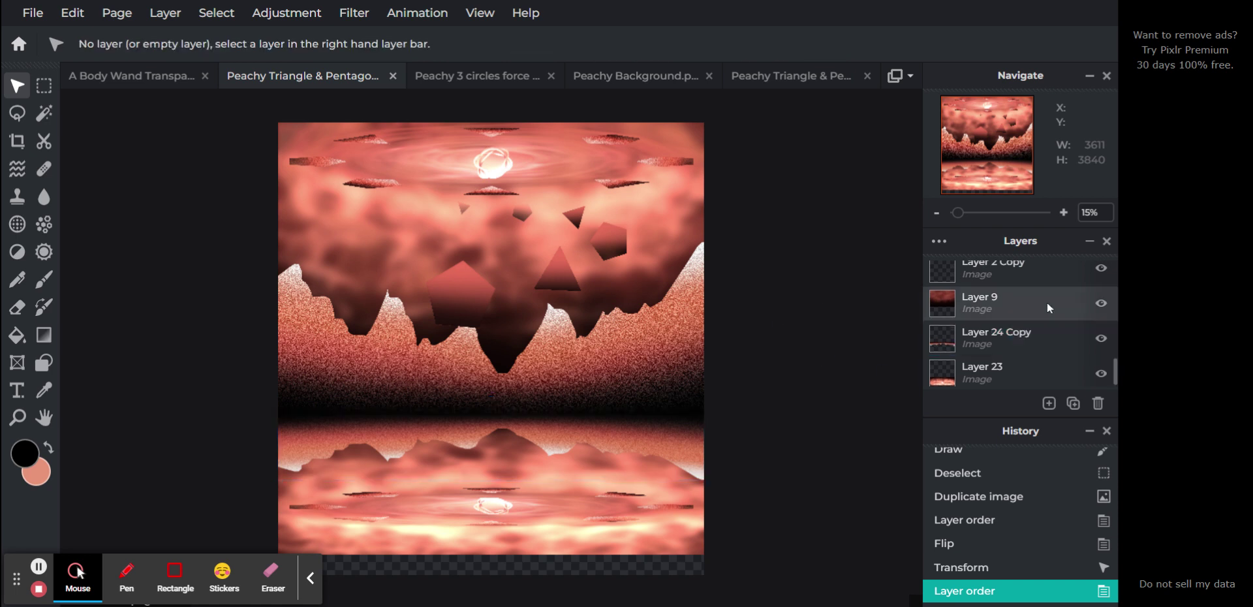
Step: Cut the stray pixels around the large shapes on the image.png Copy layer by Wand-selecting the surrounding area, and deselect
scroll(1047, 303, "up", 5)
left_click(1011, 276)
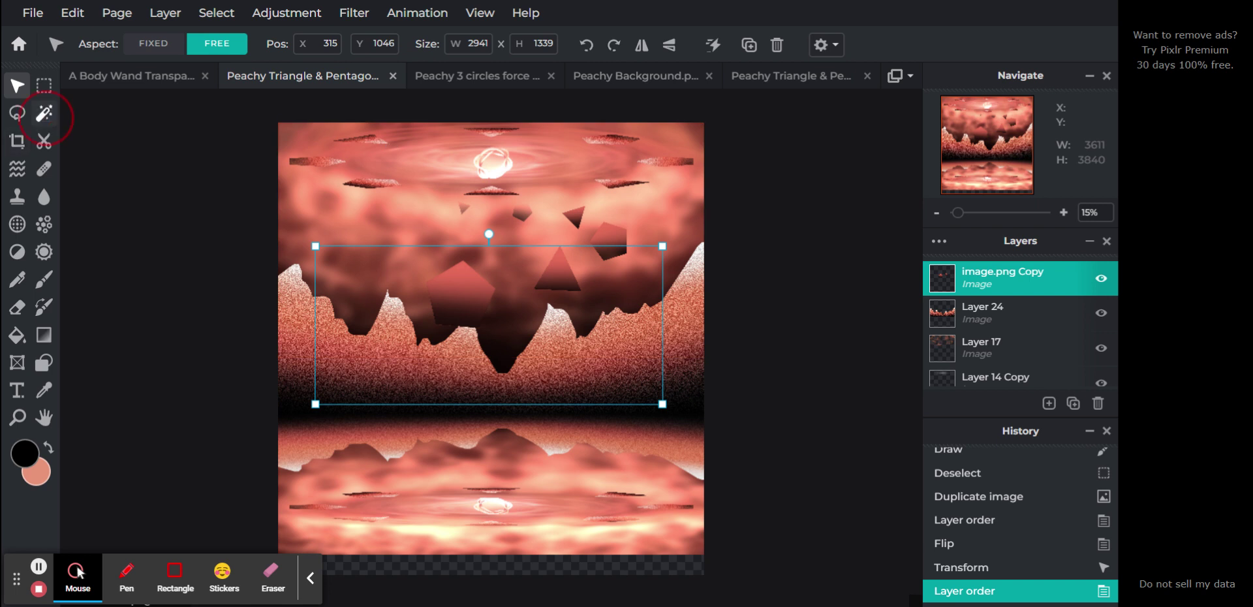
left_click(44, 113)
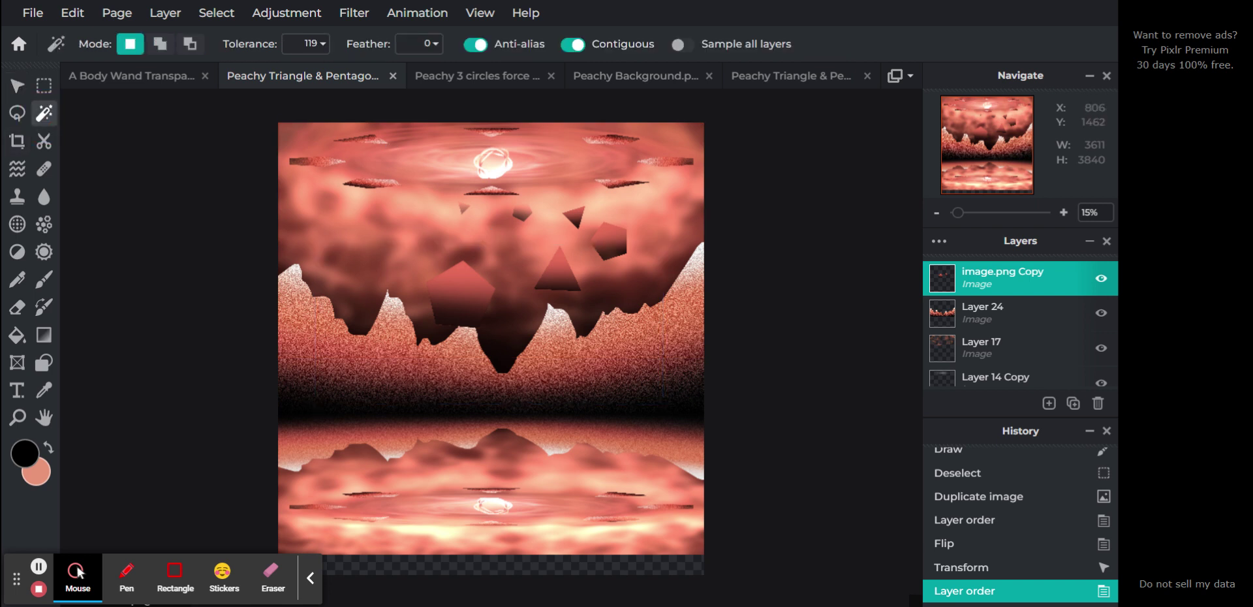
left_click(483, 280)
key("ctrl+x")
key("ctrl+d")
left_click(22, 88)
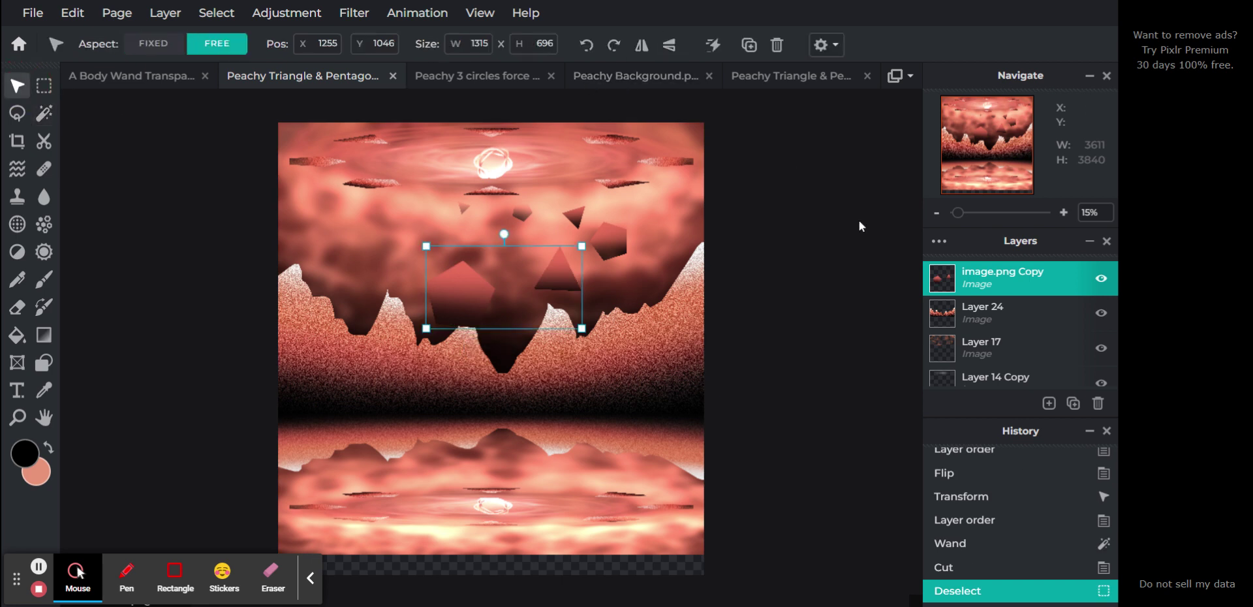
Step: Duplicate the image.png Copy layer, flip it vertically, and place it in the reflection area squashed to a height of about 260
key("ctrl+j")
left_click(669, 46)
left_click_drag(459, 281, 460, 462)
left_click_drag(580, 510, 580, 459)
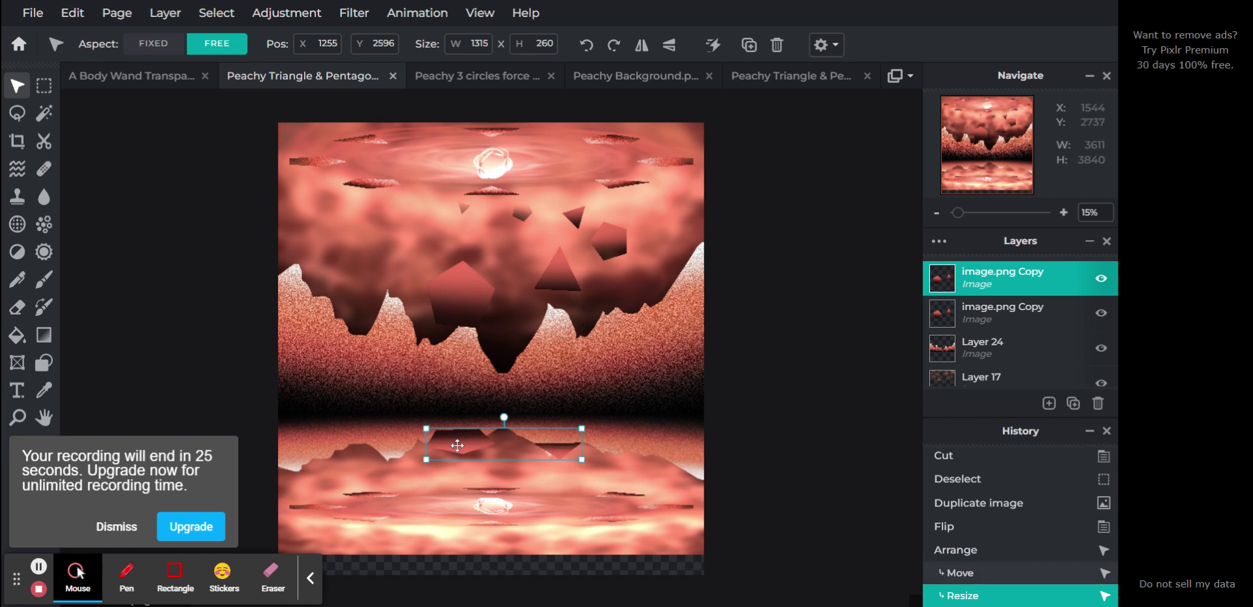
Step: Squash the reflected shapes further to a height of about 210, position them at about Y 2655, and finish the transform
left_click_drag(456, 442, 457, 435)
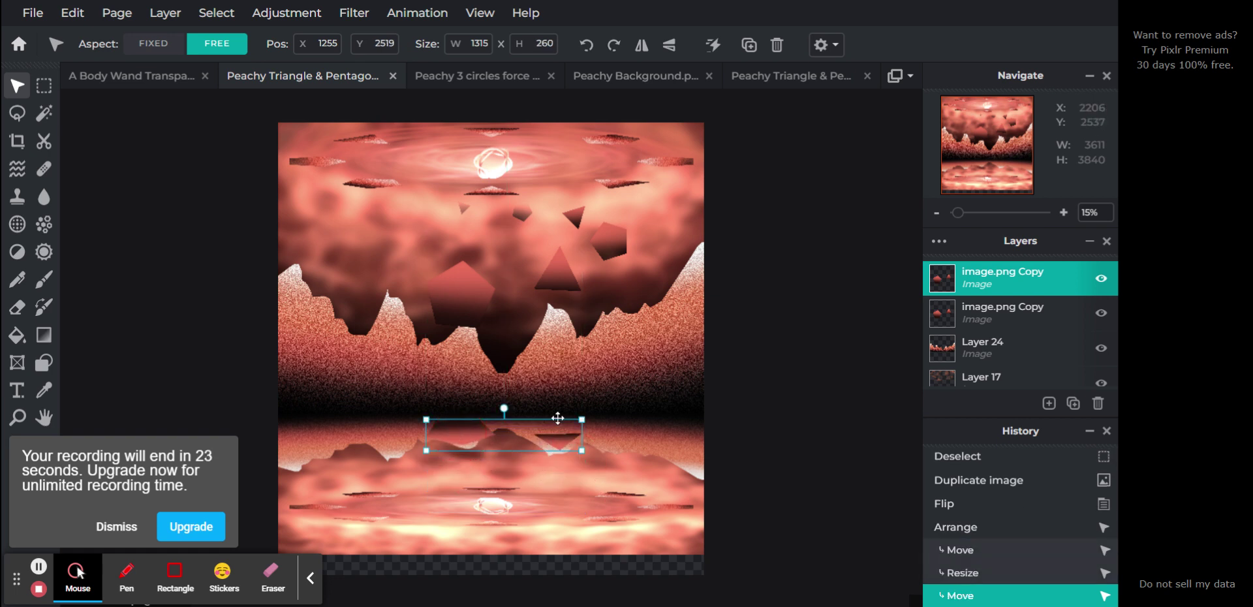
left_click_drag(583, 420, 581, 425)
left_click_drag(466, 430, 466, 442)
key("Down")
key("Down")
key("Down")
key("Down")
key("Down")
key("Down")
key("Down")
key("Down")
key("Down")
key("Down")
key("Down")
key("Down")
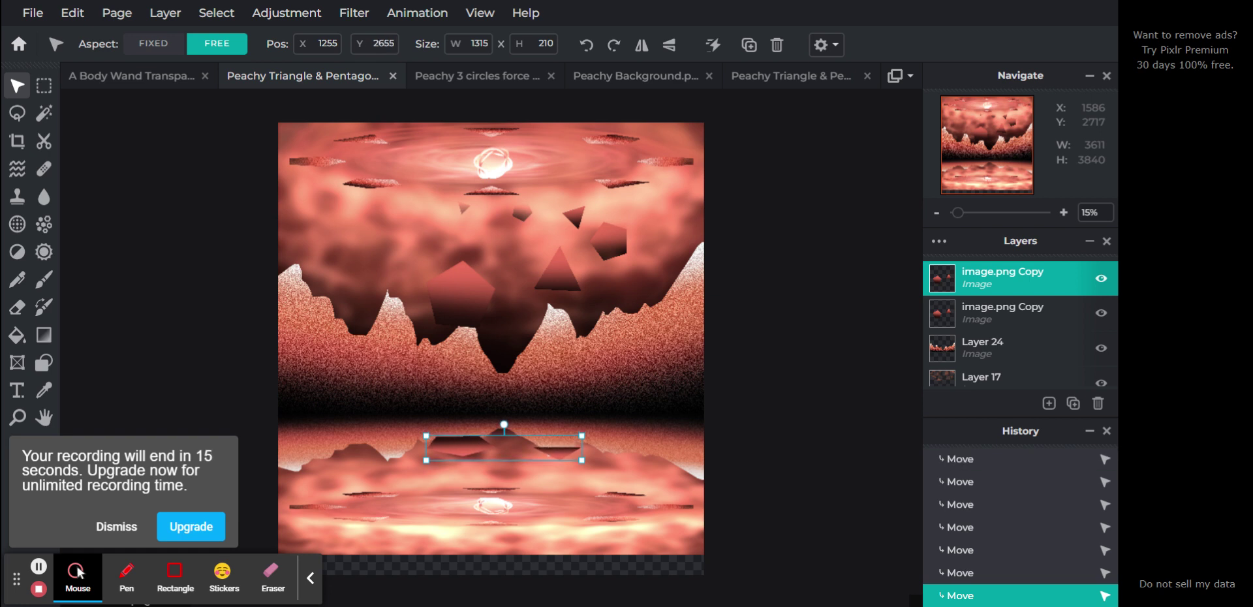
left_click(810, 335)
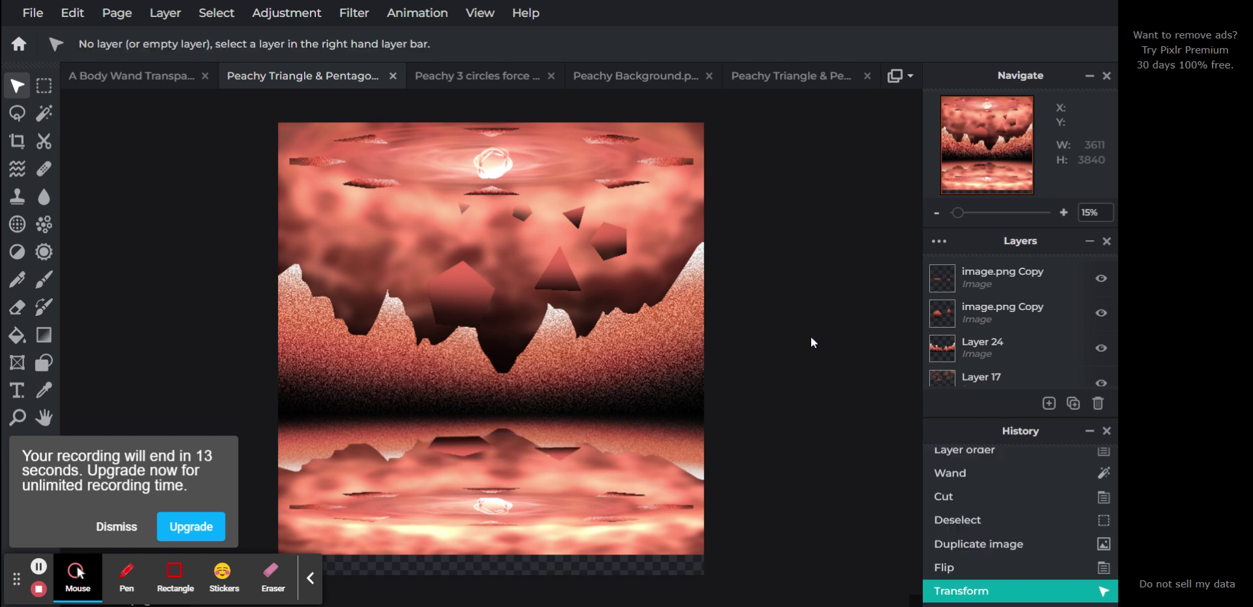